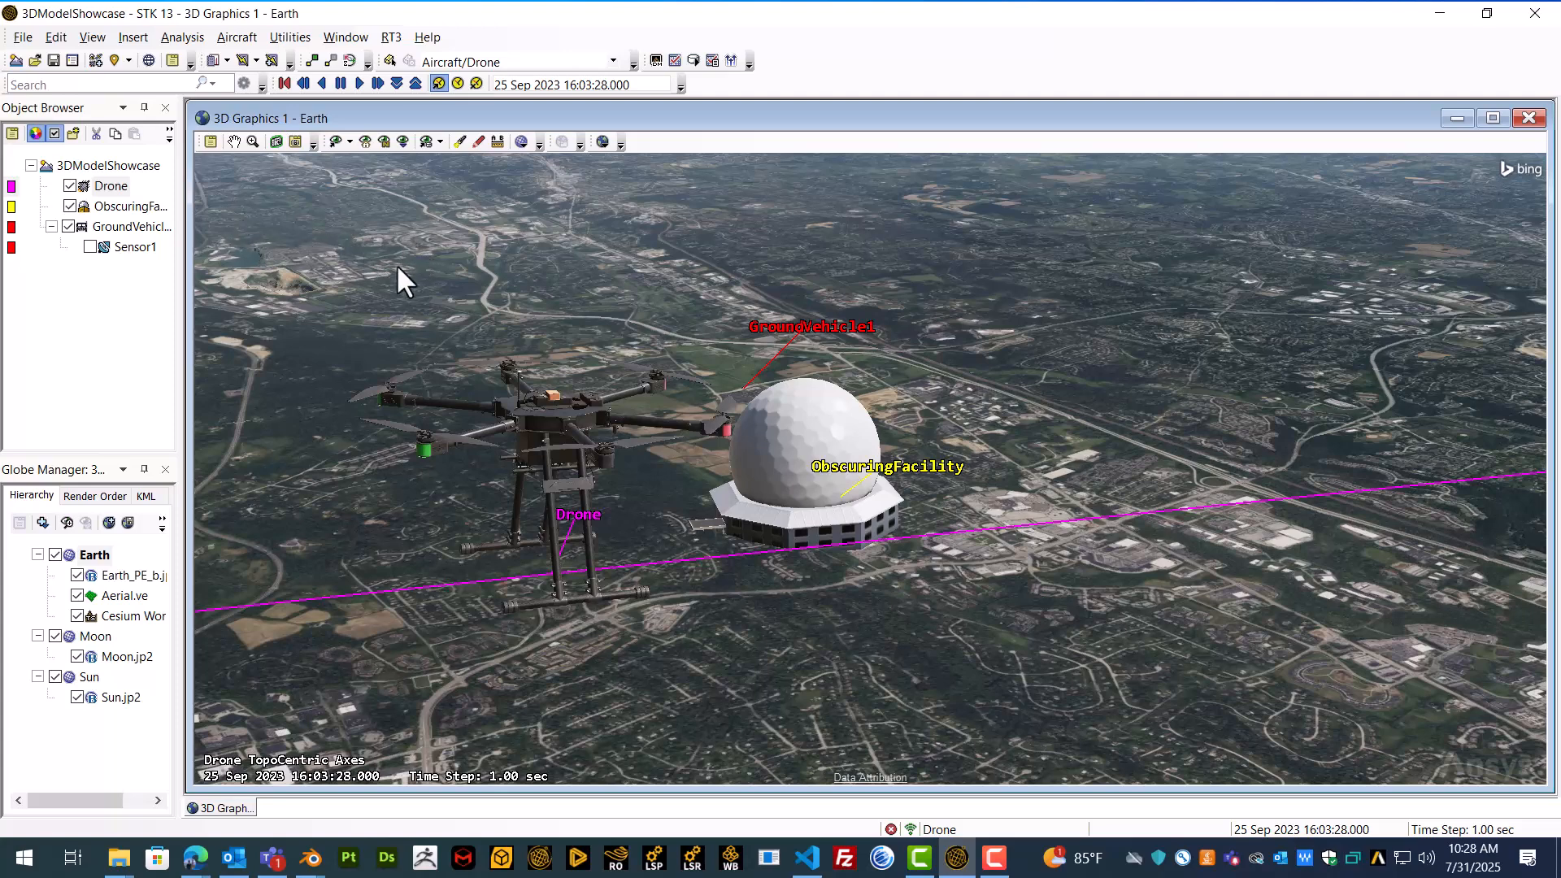
Step: Open the Drone's 3D Graphics Model properties and view its model articulations beside the 3D view
{"action": "left_click", "coordinate": [111, 186]}
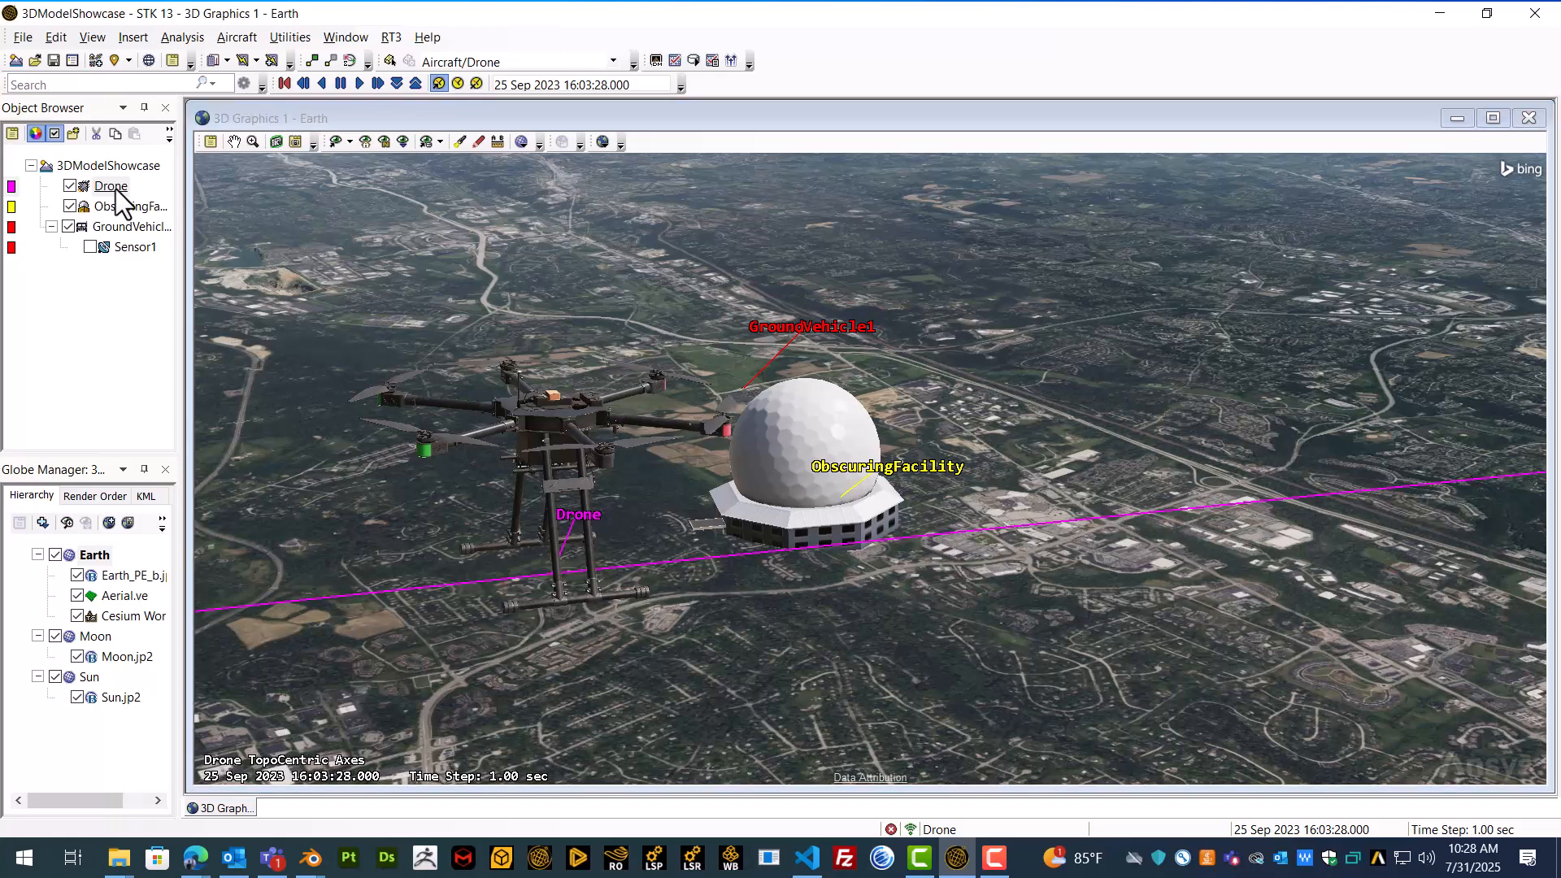
{"action": "right_click", "coordinate": [116, 188]}
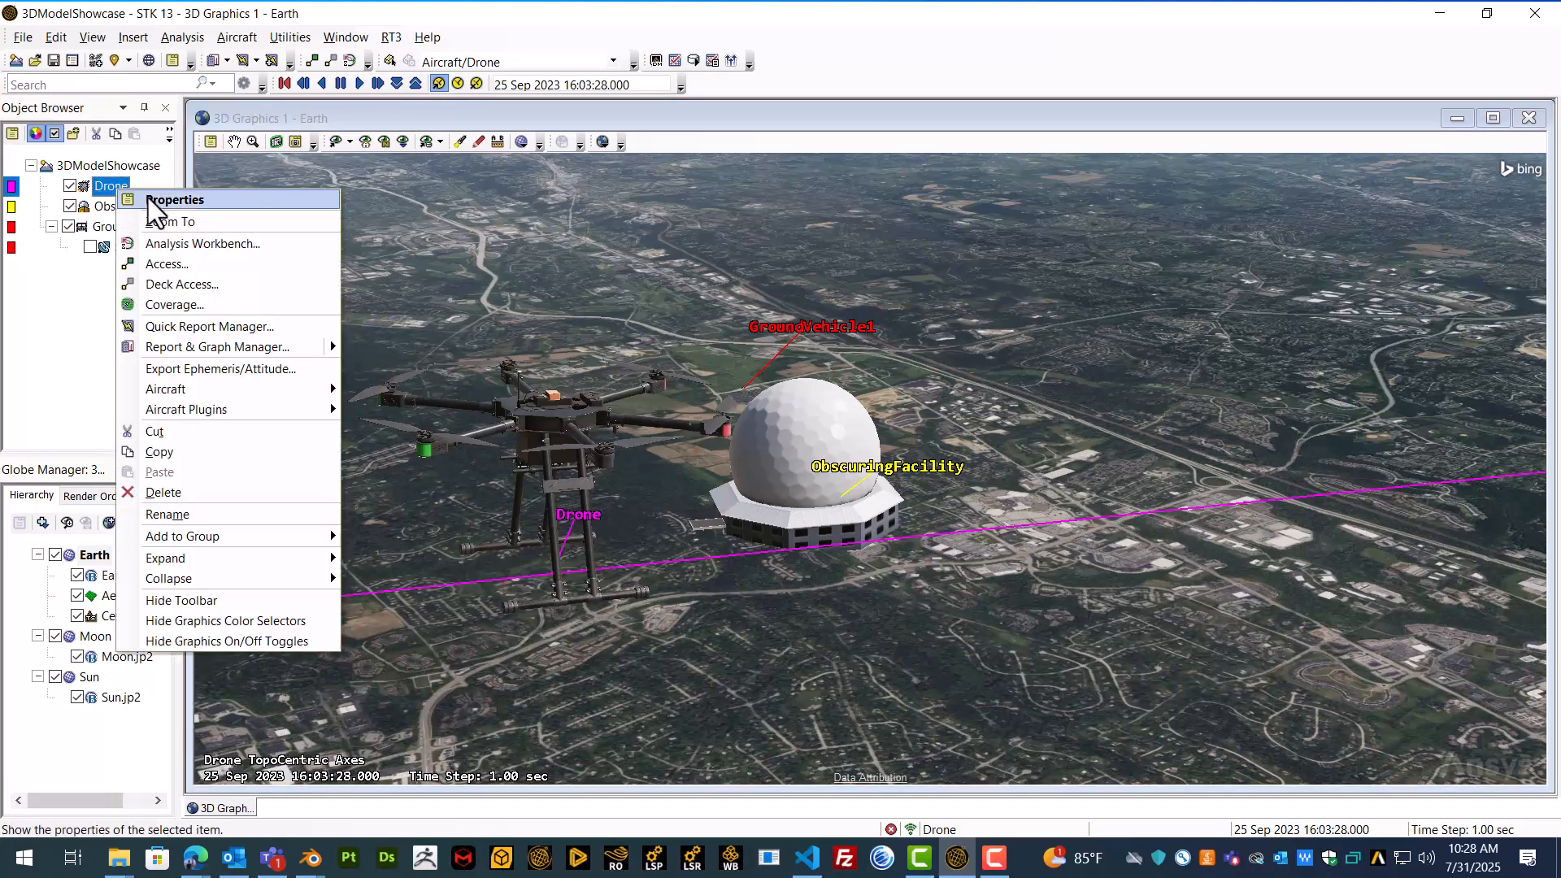
{"action": "left_click", "coordinate": [148, 198]}
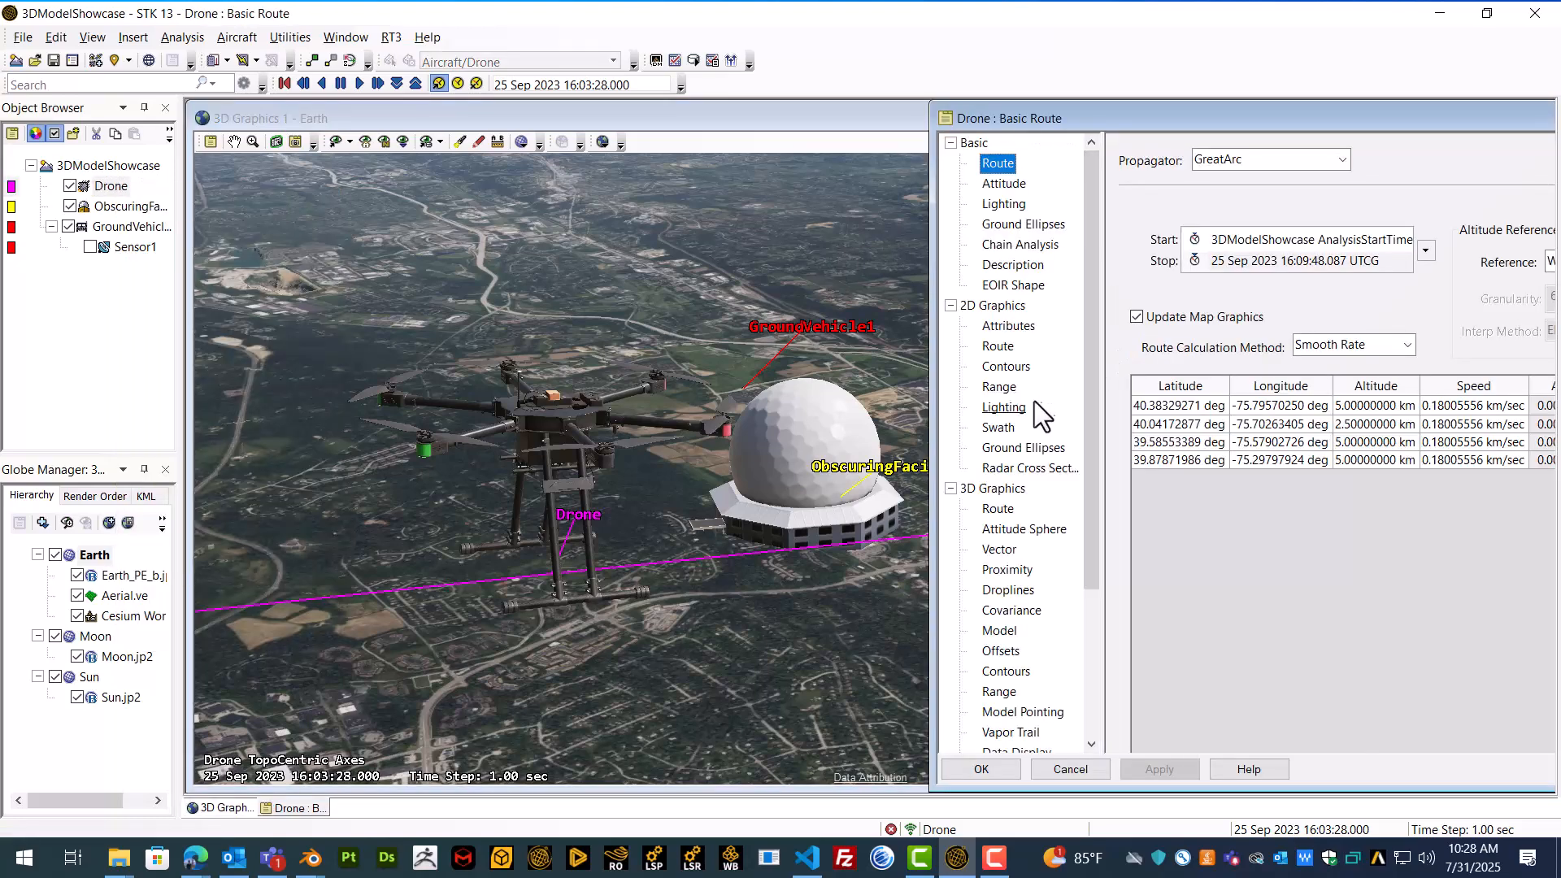
{"action": "scroll", "coordinate": [1028, 408], "scroll_direction": "down", "scroll_amount": 1}
{"action": "left_click", "coordinate": [1000, 570]}
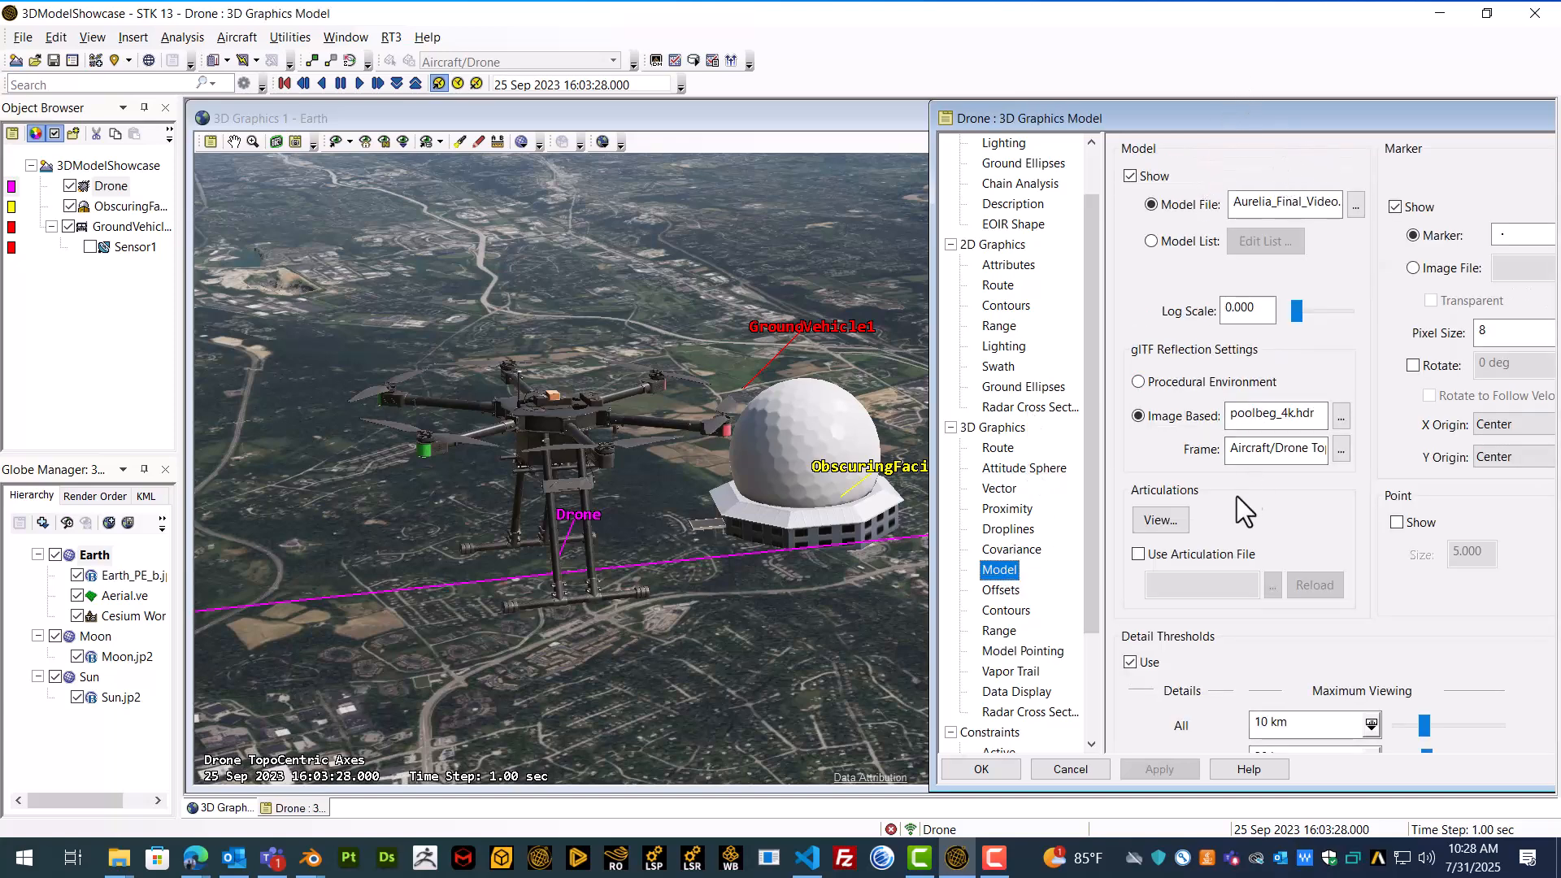
{"action": "left_click", "coordinate": [1163, 521]}
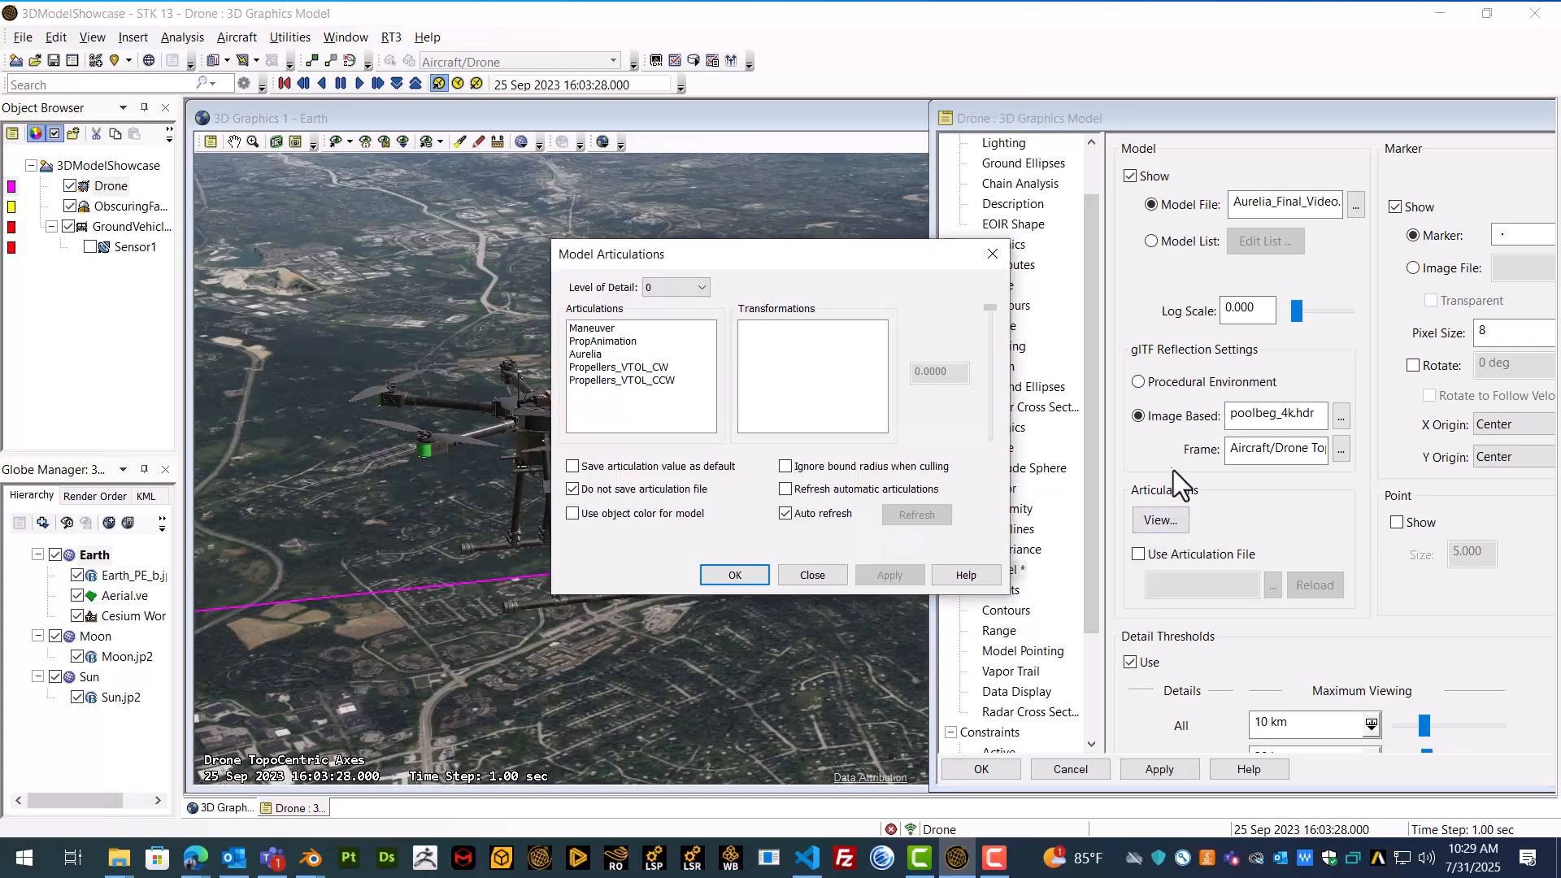
{"action": "left_click_drag", "start_coordinate": [694, 255], "coordinate": [1063, 238]}
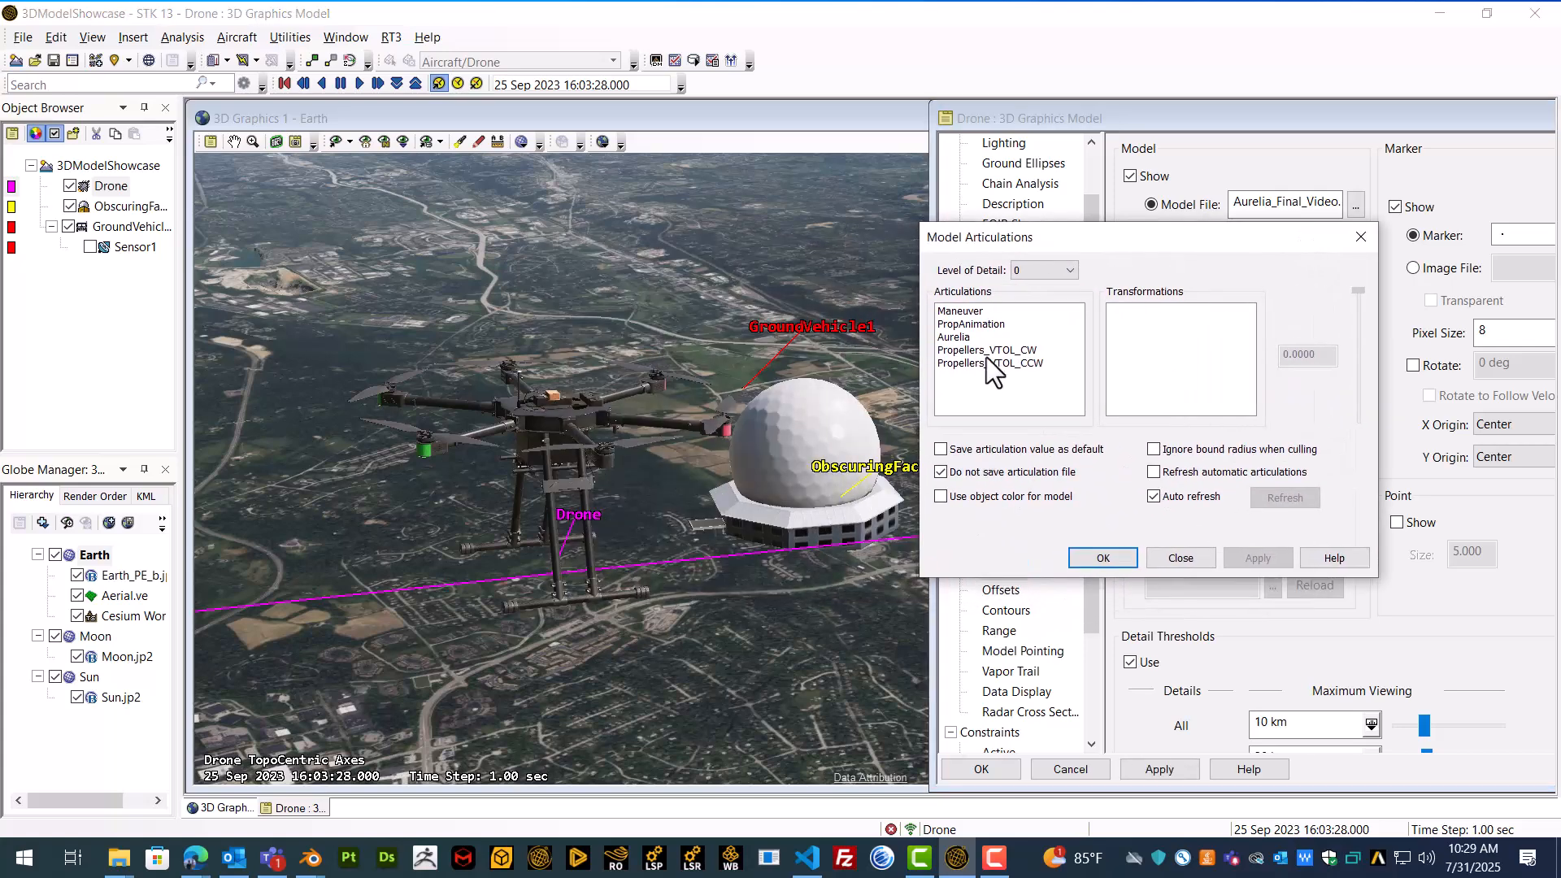
Step: Try out the Roll and Yaw transformations of the Aurelia articulation, turning Yaw to about -156
{"action": "left_click", "coordinate": [969, 336]}
{"action": "left_click_drag", "start_coordinate": [1024, 245], "coordinate": [1079, 216]}
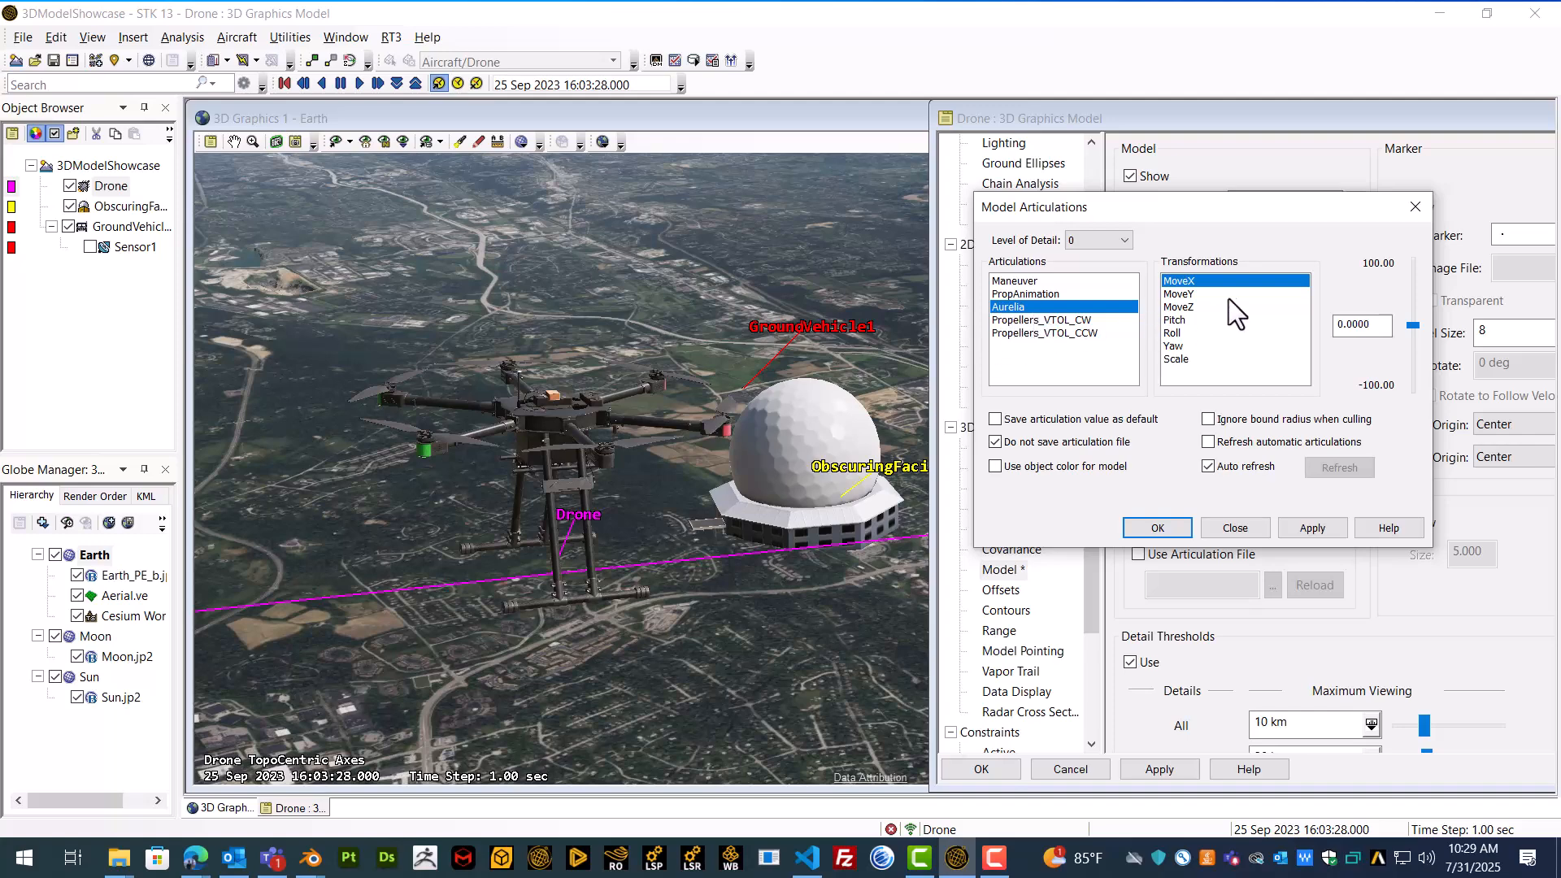
{"action": "left_click", "coordinate": [1173, 332]}
{"action": "mouse_move", "coordinate": [1413, 325]}
{"action": "left_mouse_down"}
{"action": "mouse_move", "coordinate": [1417, 296]}
{"action": "mouse_move", "coordinate": [1416, 353]}
{"action": "left_mouse_up"}
{"action": "left_click", "coordinate": [1198, 343]}
Step: Reset the Aurelia articulation's Yaw and Roll to 0 and apply the Drone's model properties
{"action": "double_click", "coordinate": [1375, 323]}
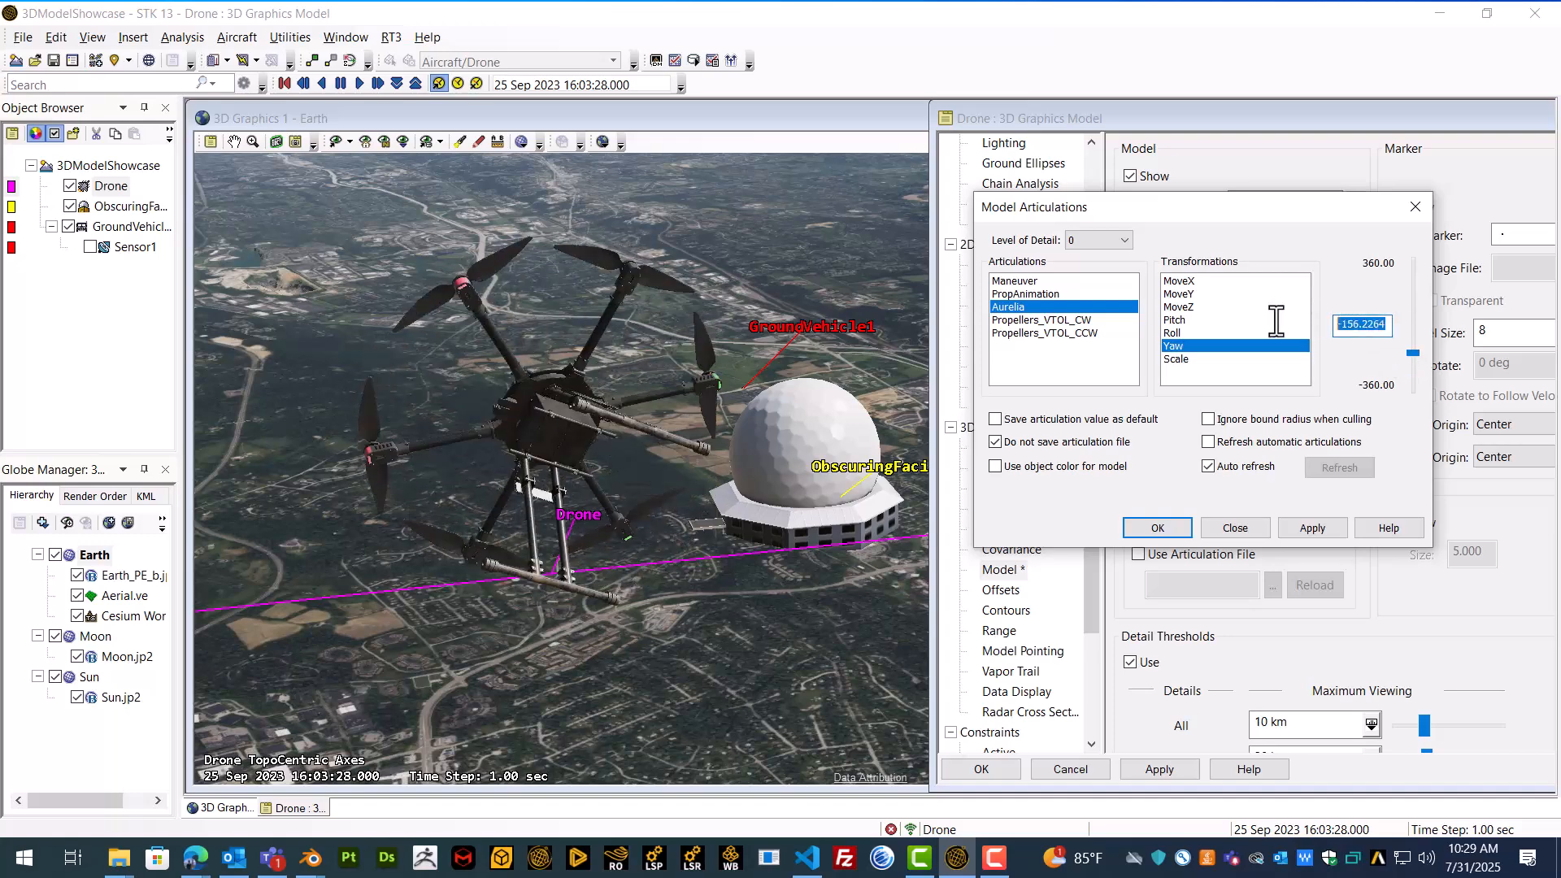
{"action": "left_click", "coordinate": [1216, 331]}
{"action": "double_click", "coordinate": [1383, 324]}
{"action": "type", "text": "0"}
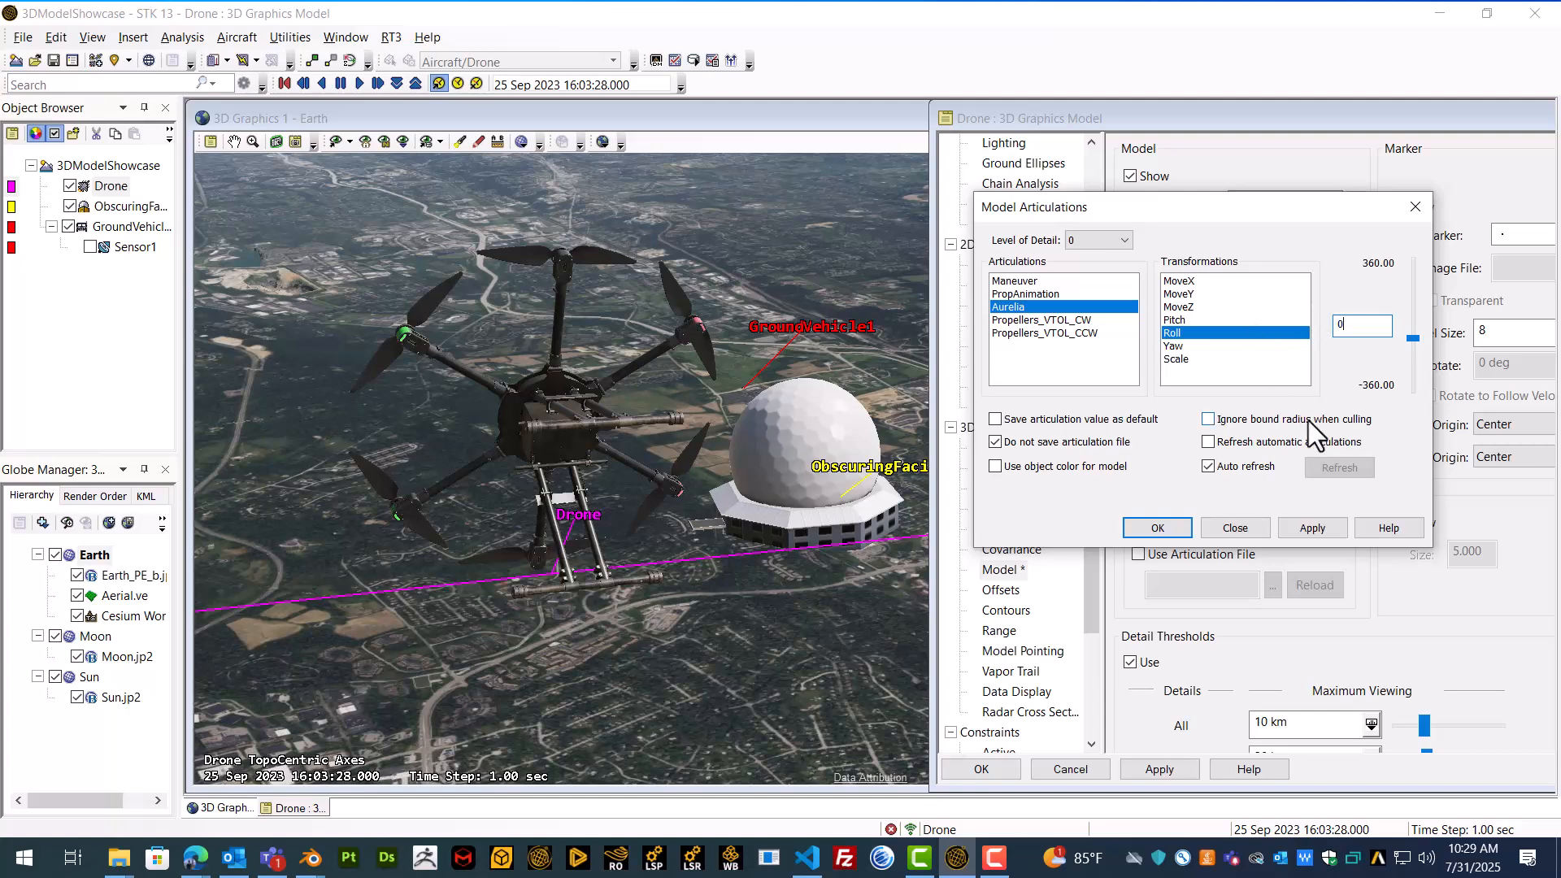
{"action": "key", "text": "Return"}
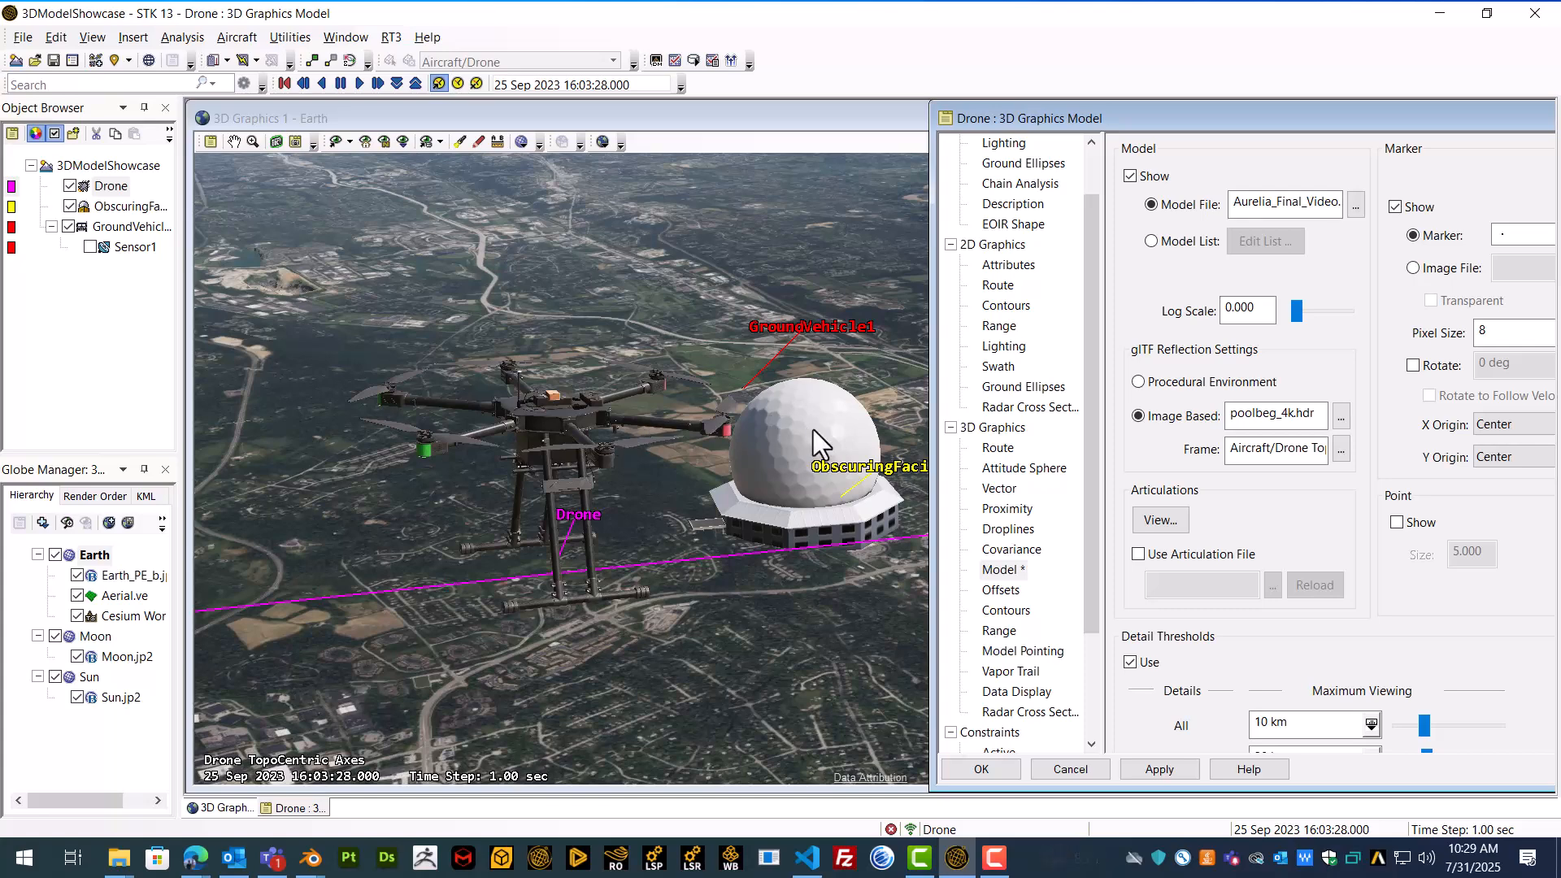
{"action": "left_click", "coordinate": [1159, 770]}
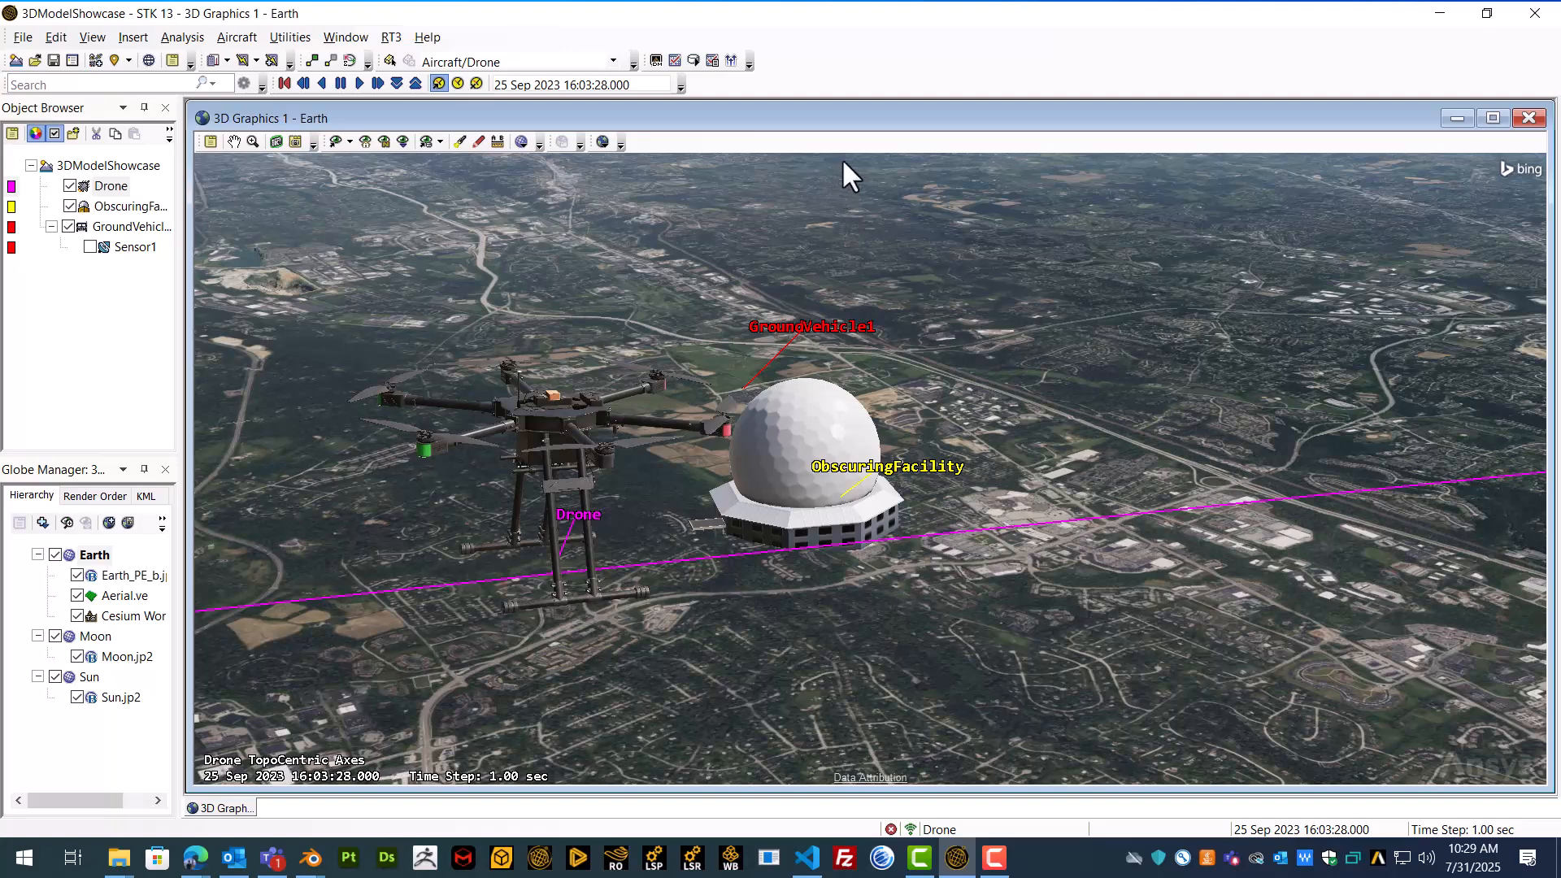
Step: Enable the Movie Timeline toolbar, then show the Movie Timeline and enlarge its pane
{"action": "right_click", "coordinate": [812, 80]}
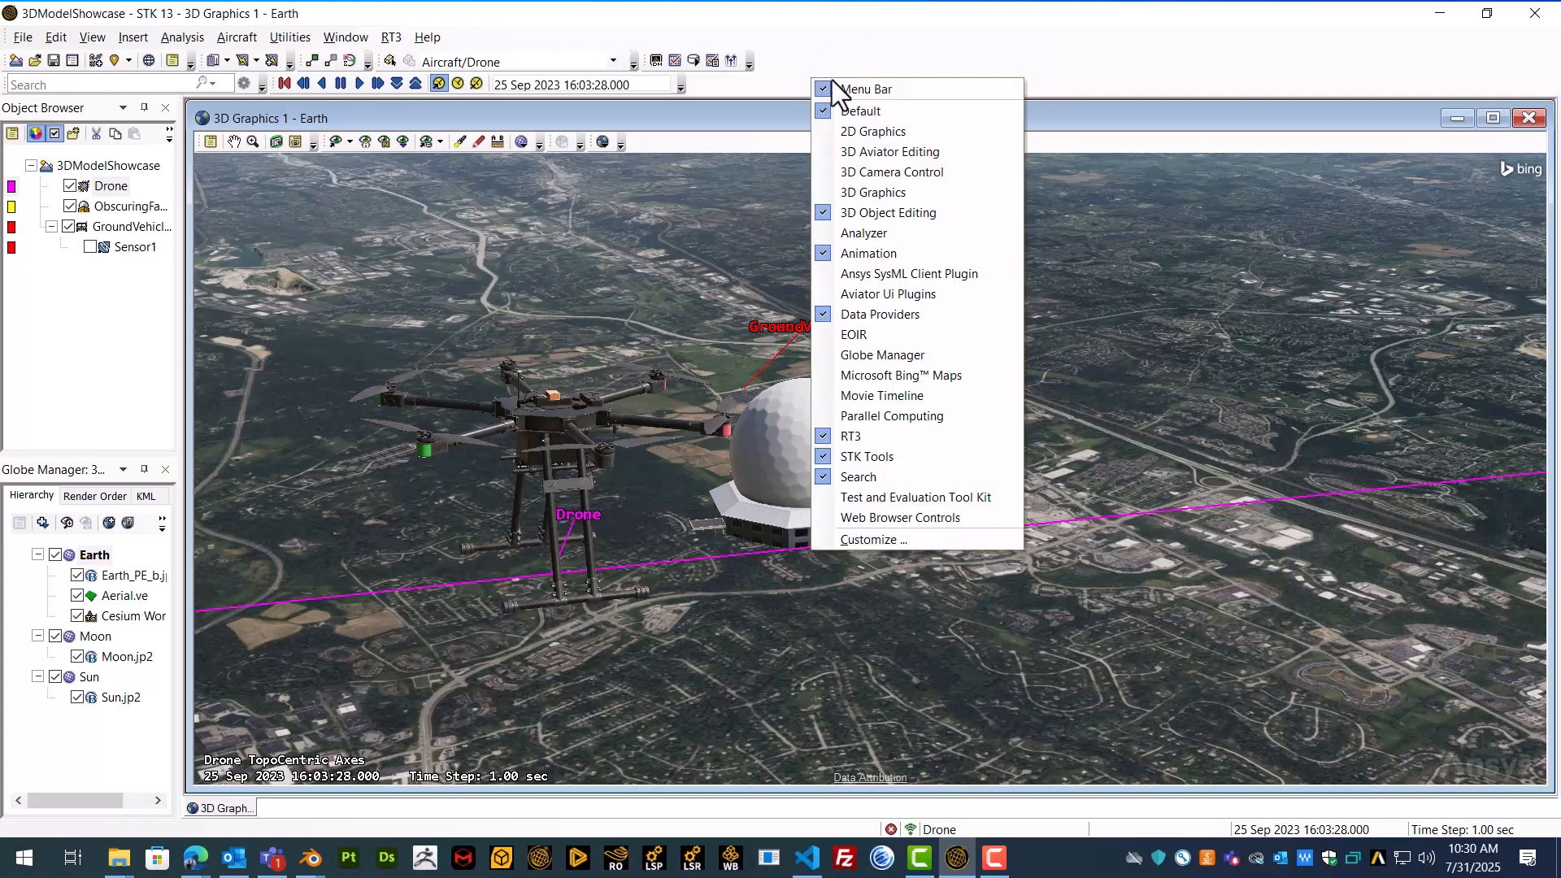
{"action": "left_click", "coordinate": [883, 396]}
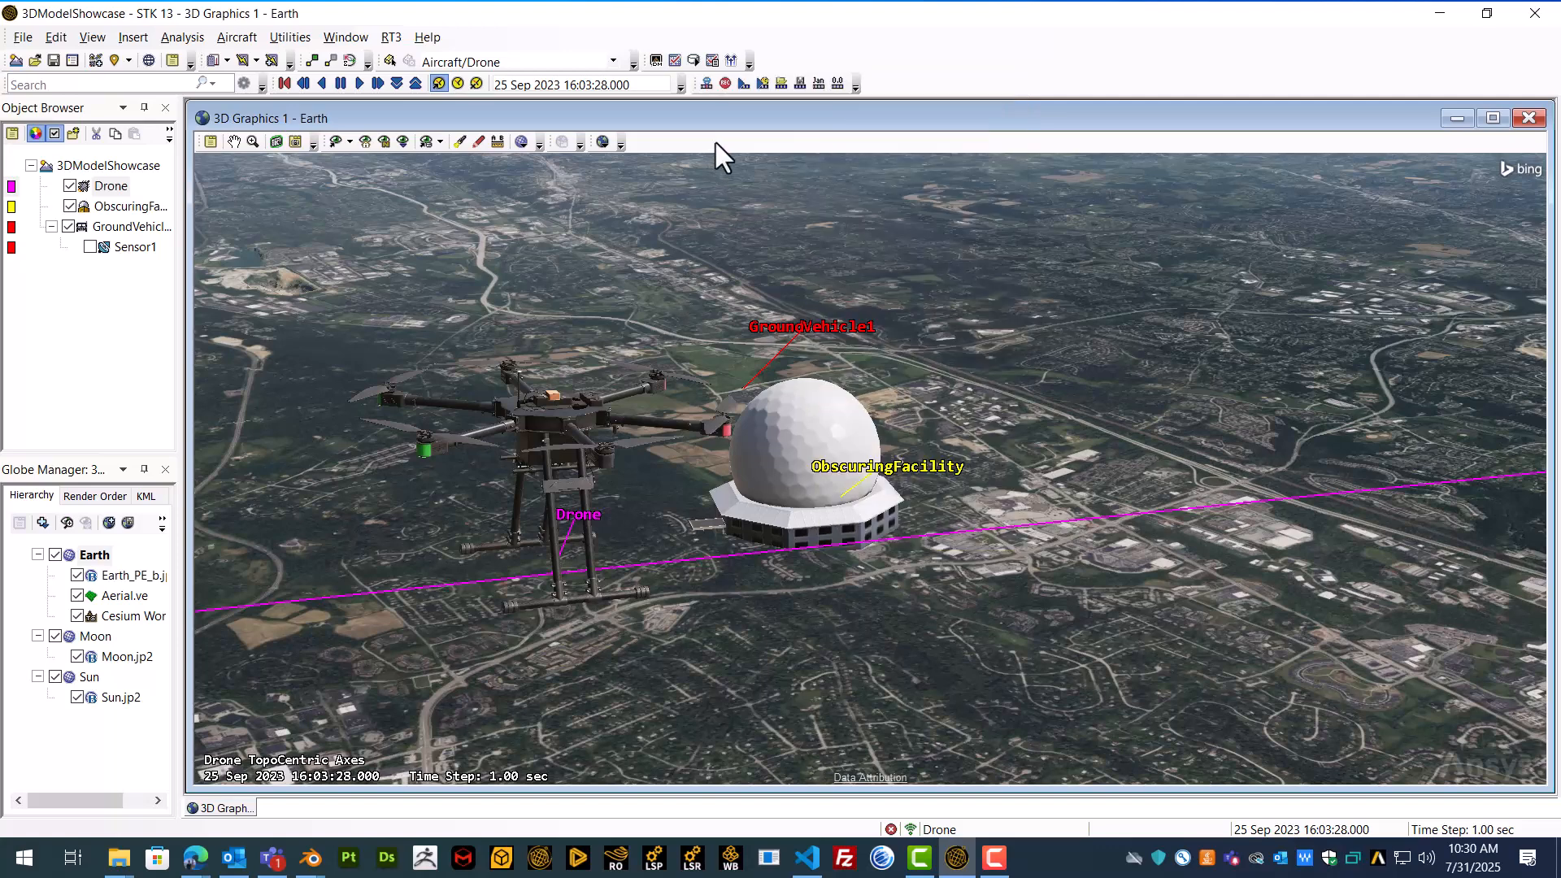
{"action": "left_click", "coordinate": [706, 82]}
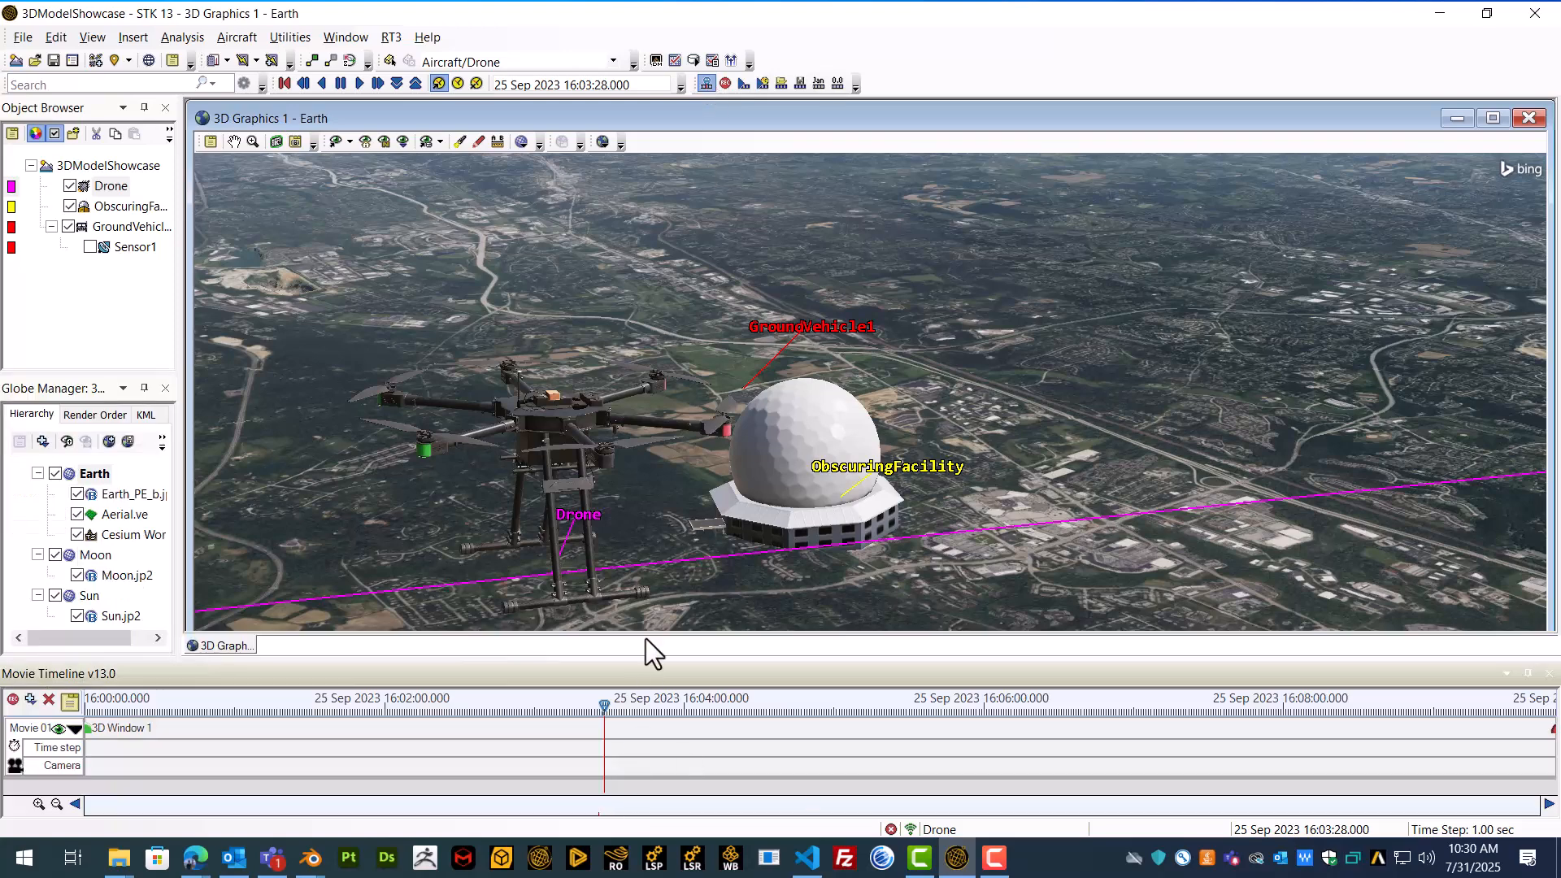
{"action": "left_click_drag", "start_coordinate": [651, 659], "coordinate": [737, 458]}
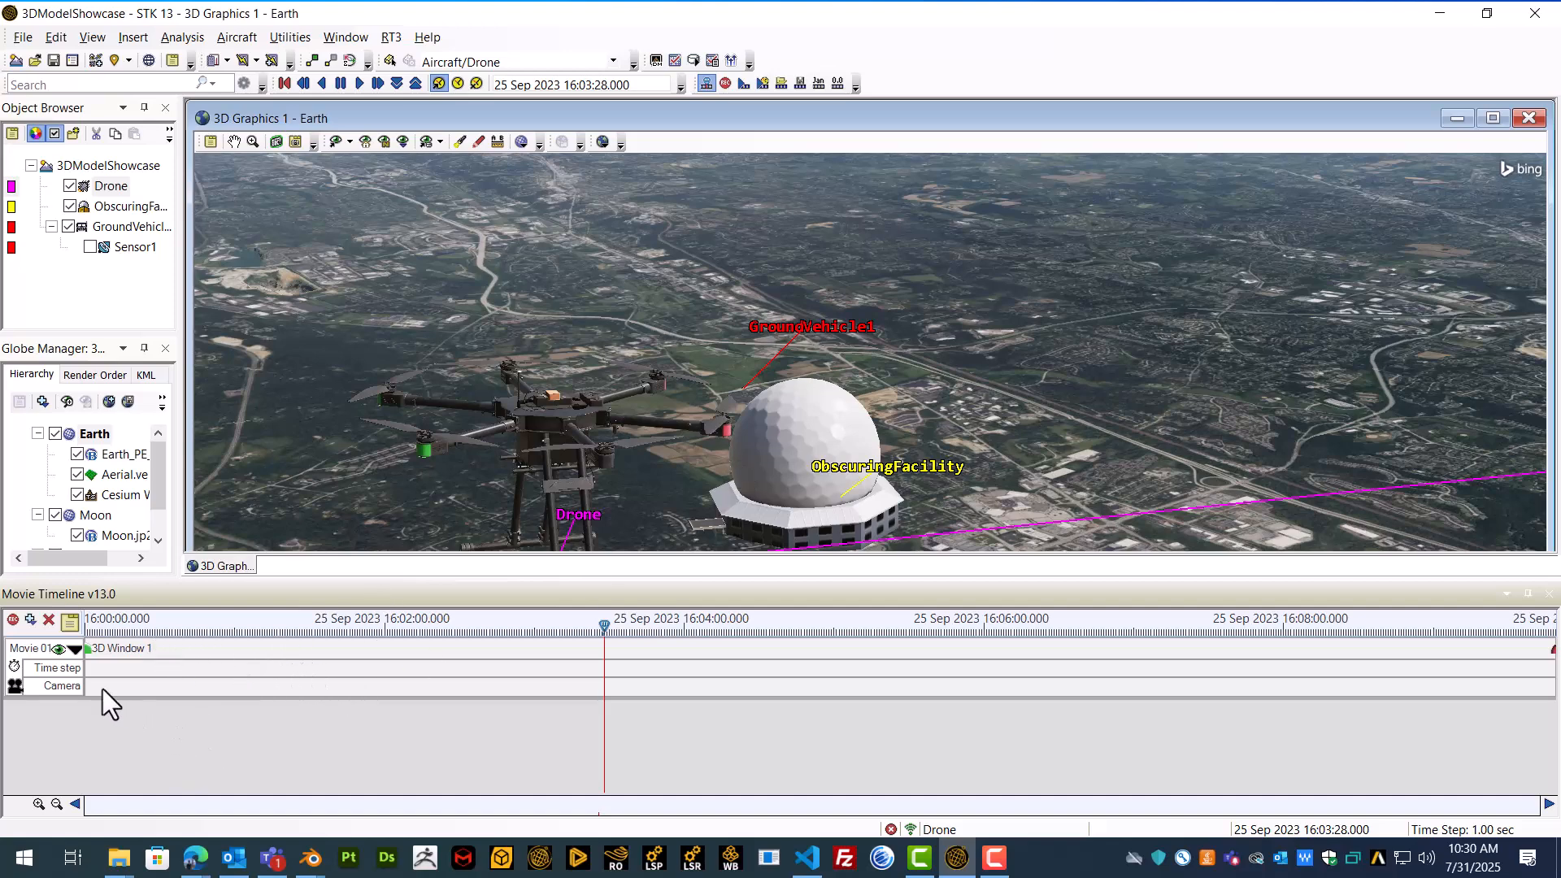
Step: Start an object timeline for Aircraft/Drone and browse its model articulations, including the Aurelia transformations
{"action": "left_click", "coordinate": [33, 623]}
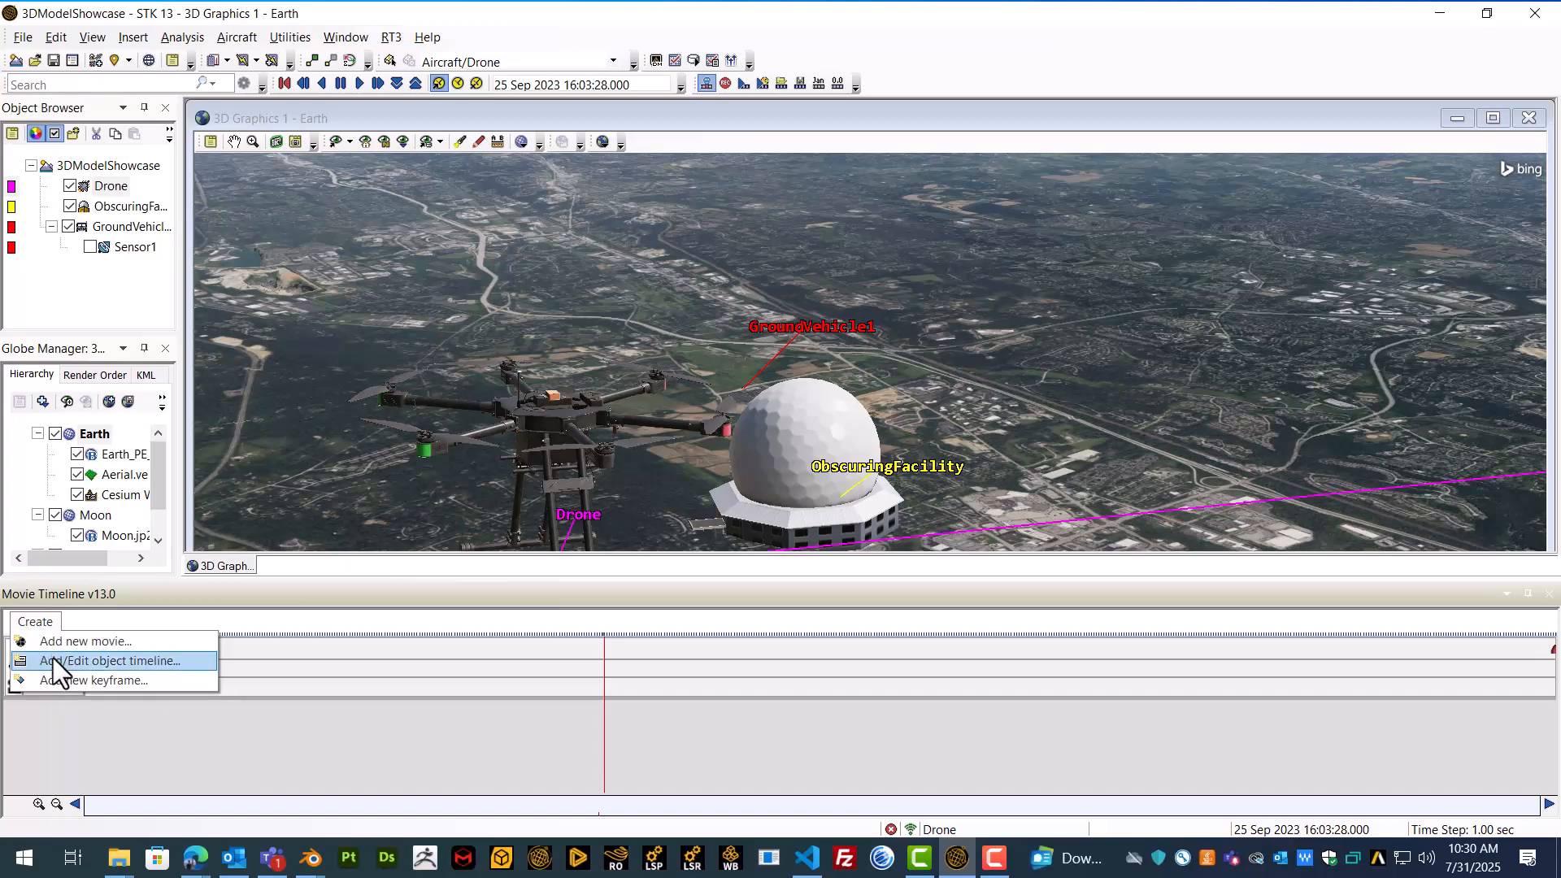
{"action": "left_click", "coordinate": [52, 657]}
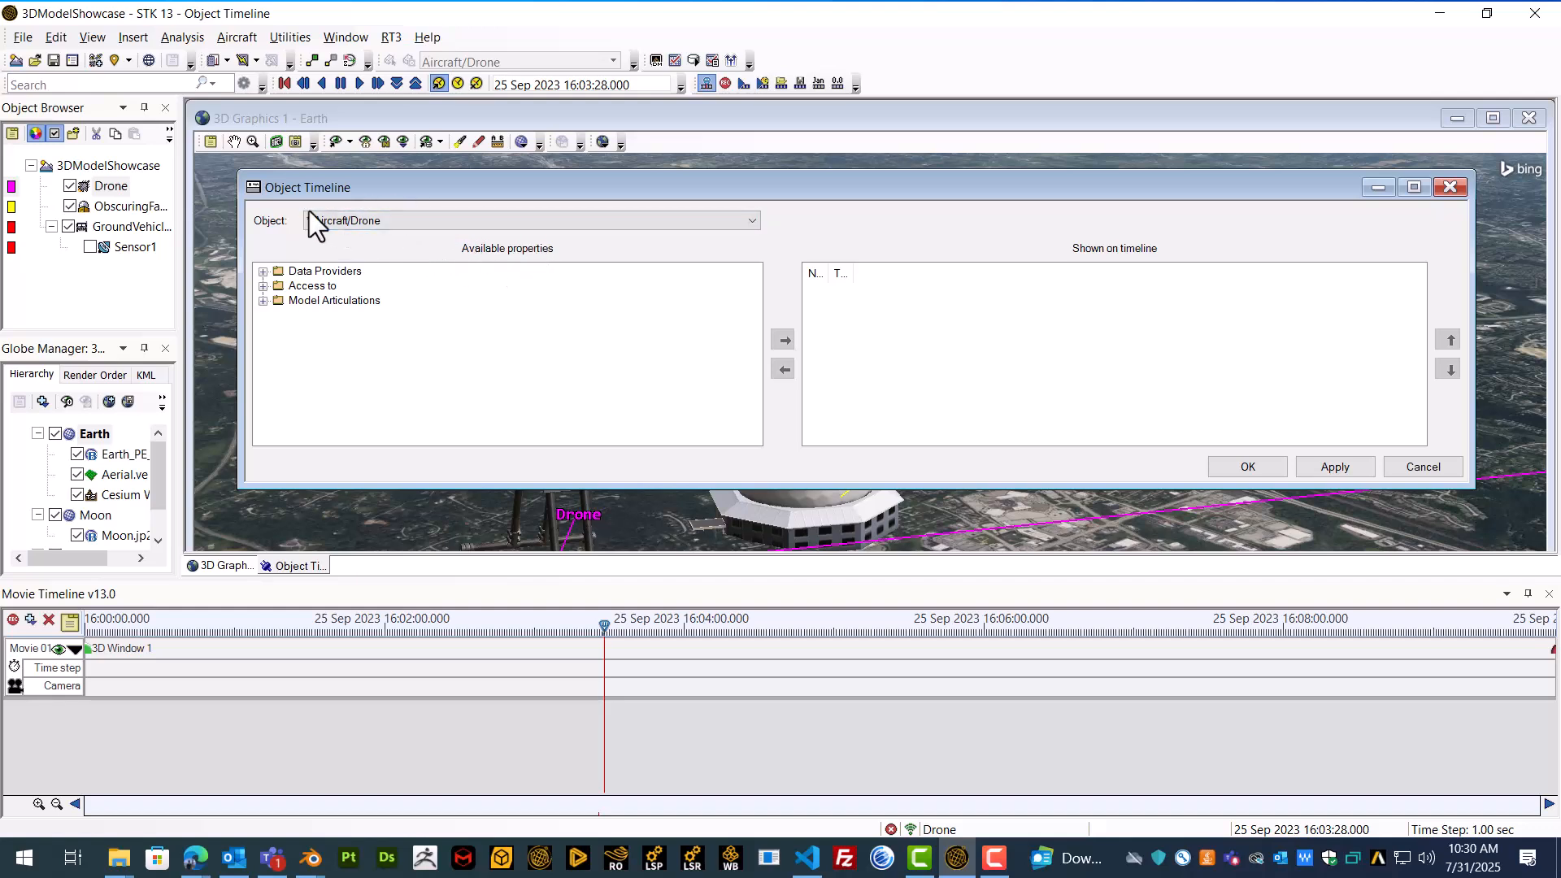
{"action": "left_click", "coordinate": [384, 222]}
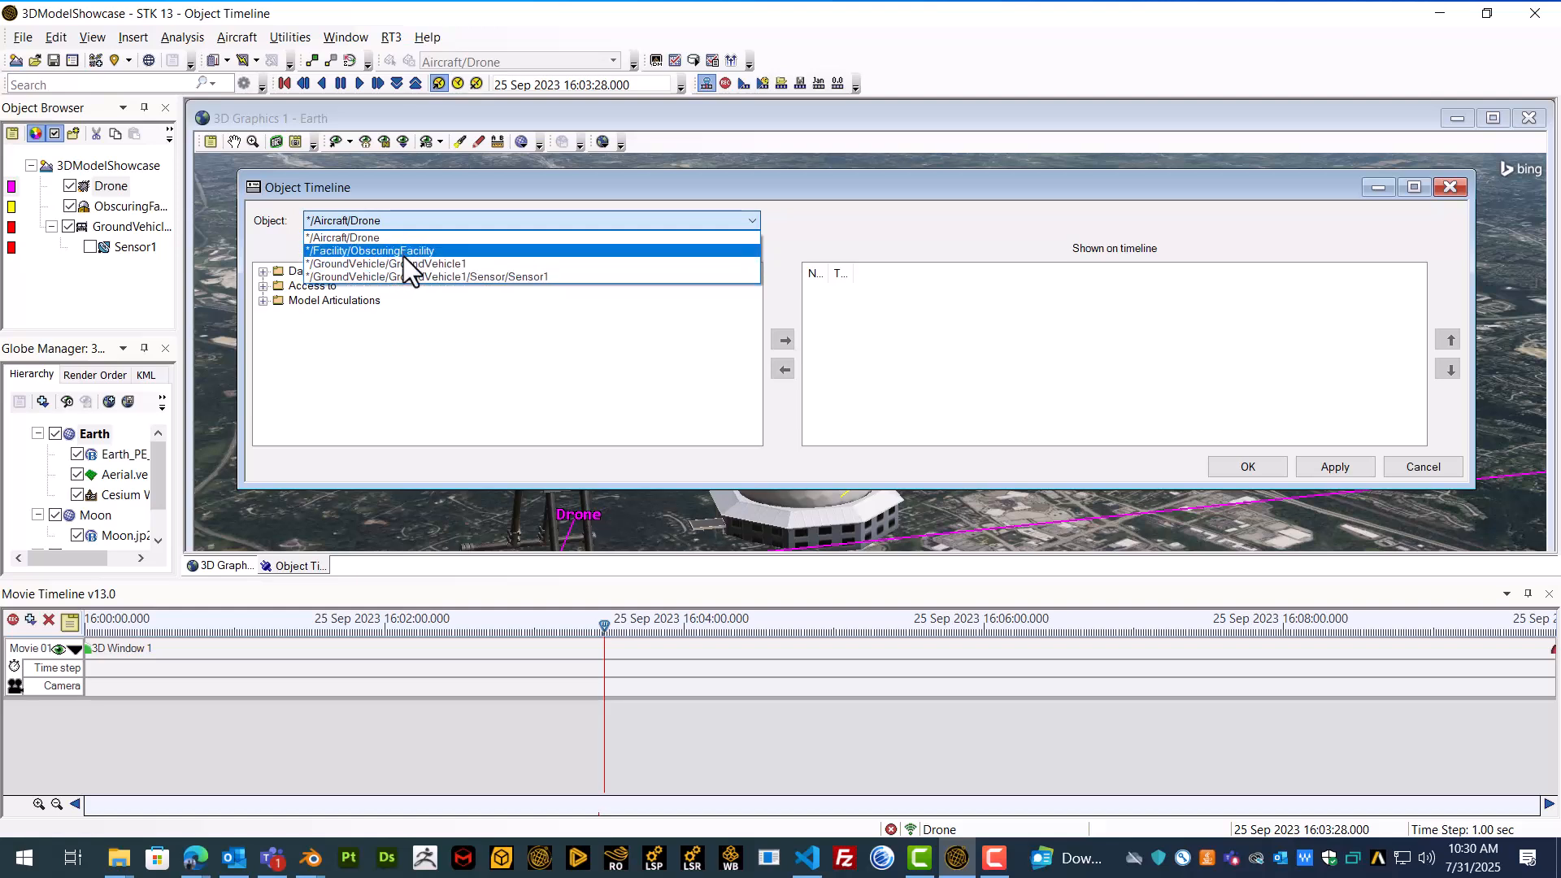
{"action": "left_click", "coordinate": [417, 224]}
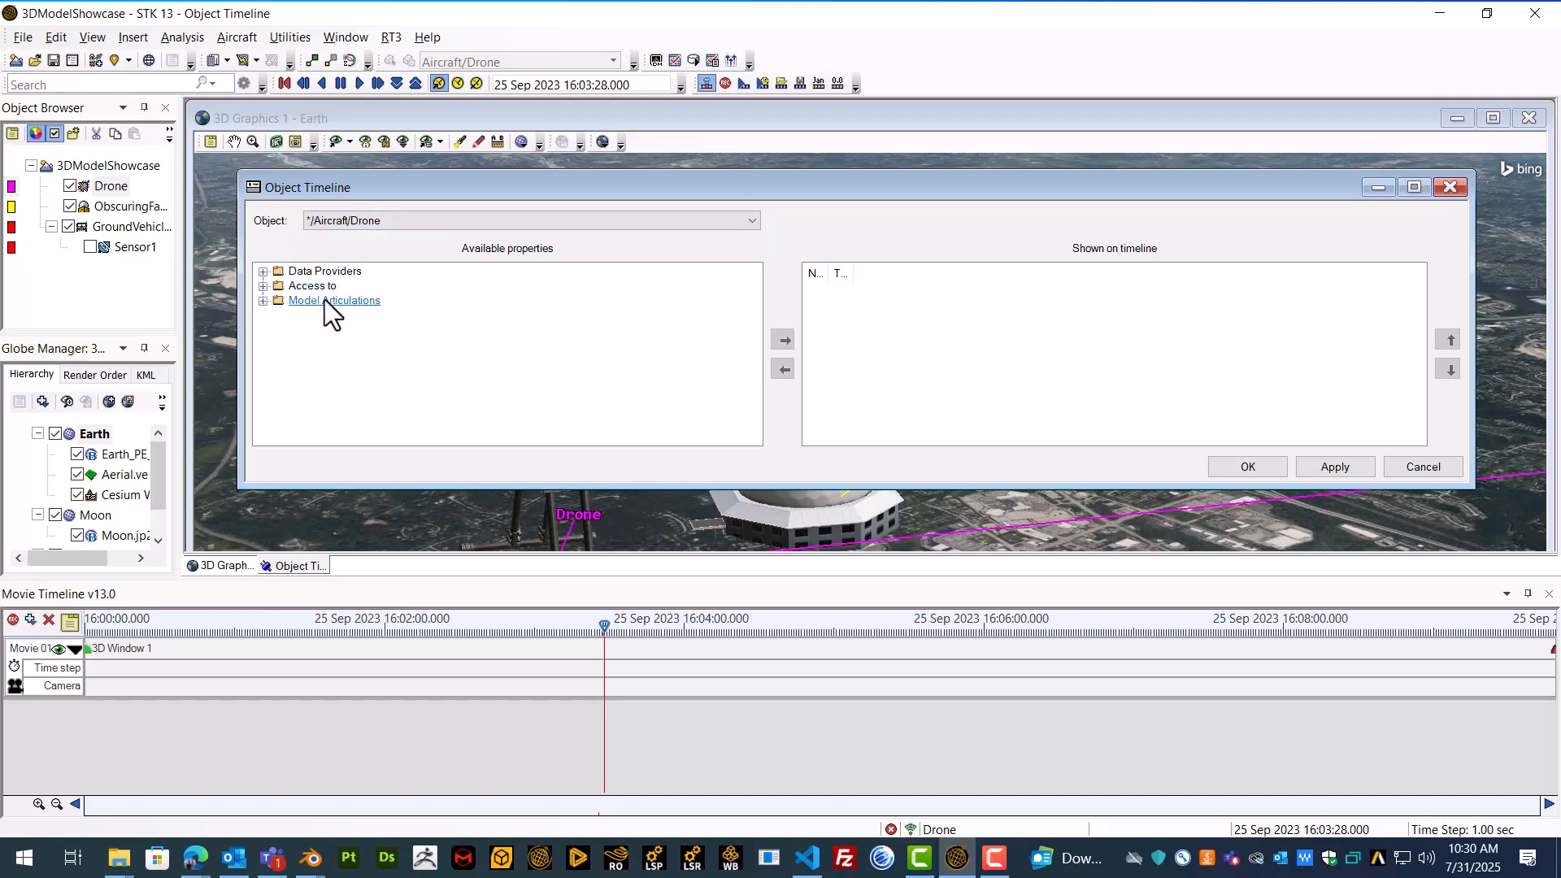
{"action": "left_click", "coordinate": [264, 301]}
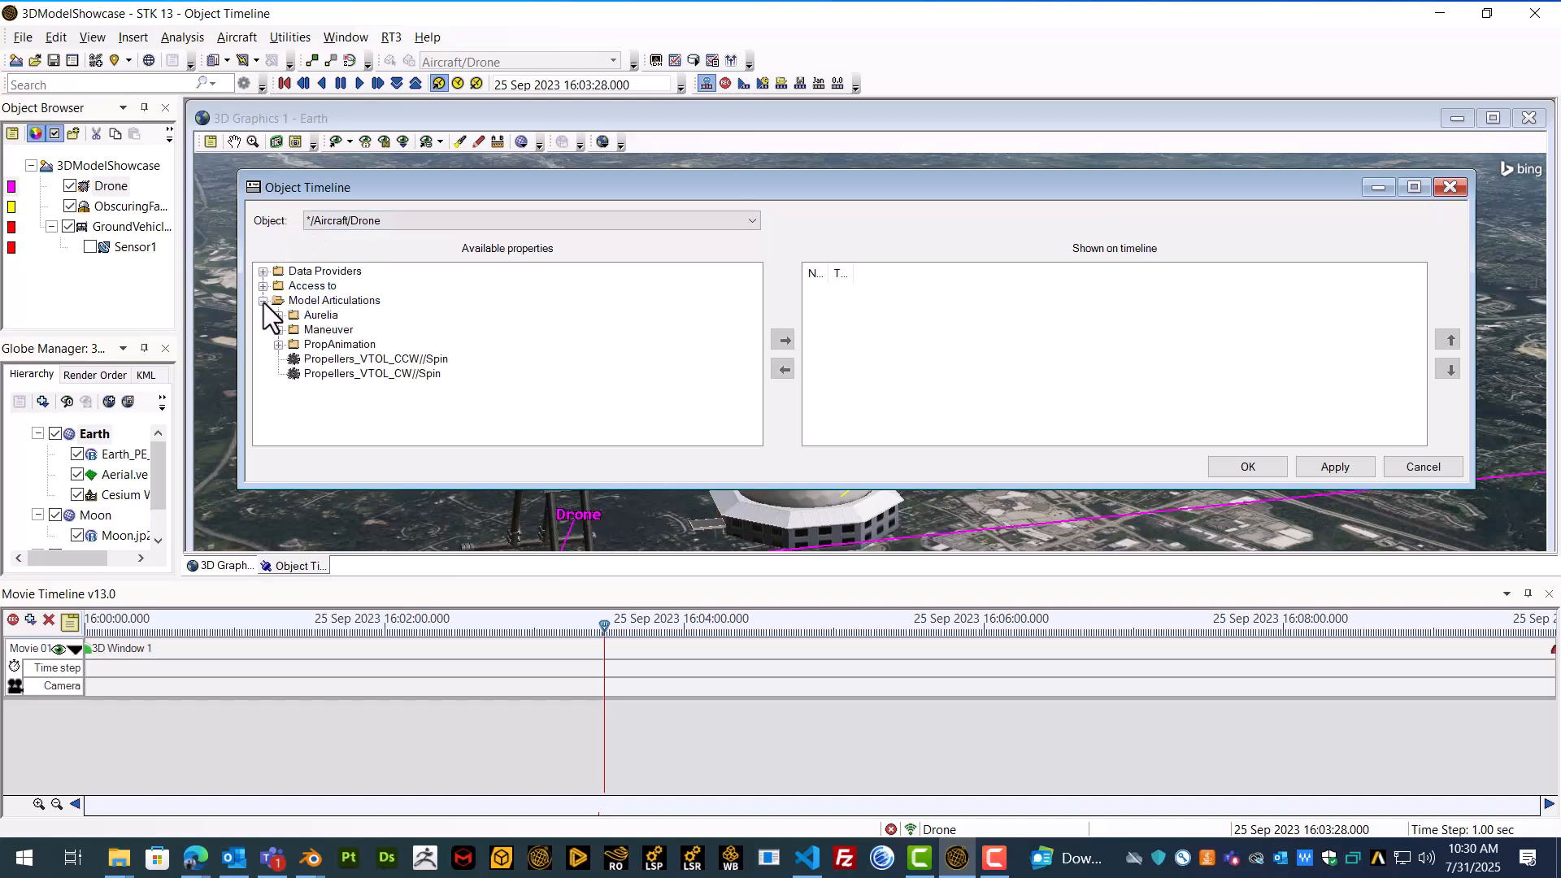
{"action": "left_click_drag", "start_coordinate": [379, 185], "coordinate": [378, 151]}
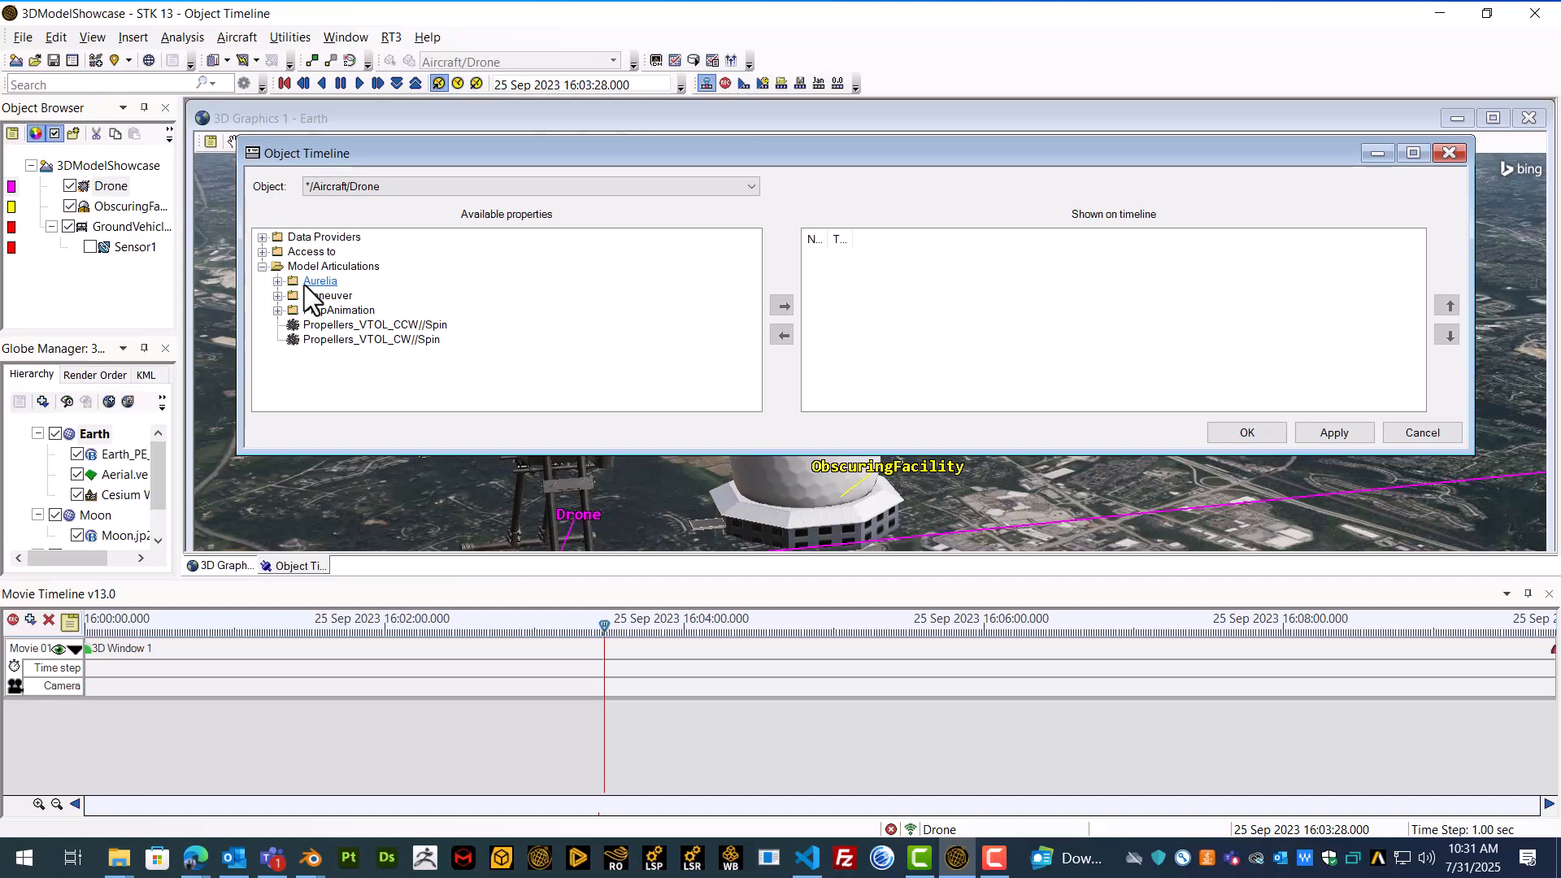
{"action": "left_click", "coordinate": [278, 281]}
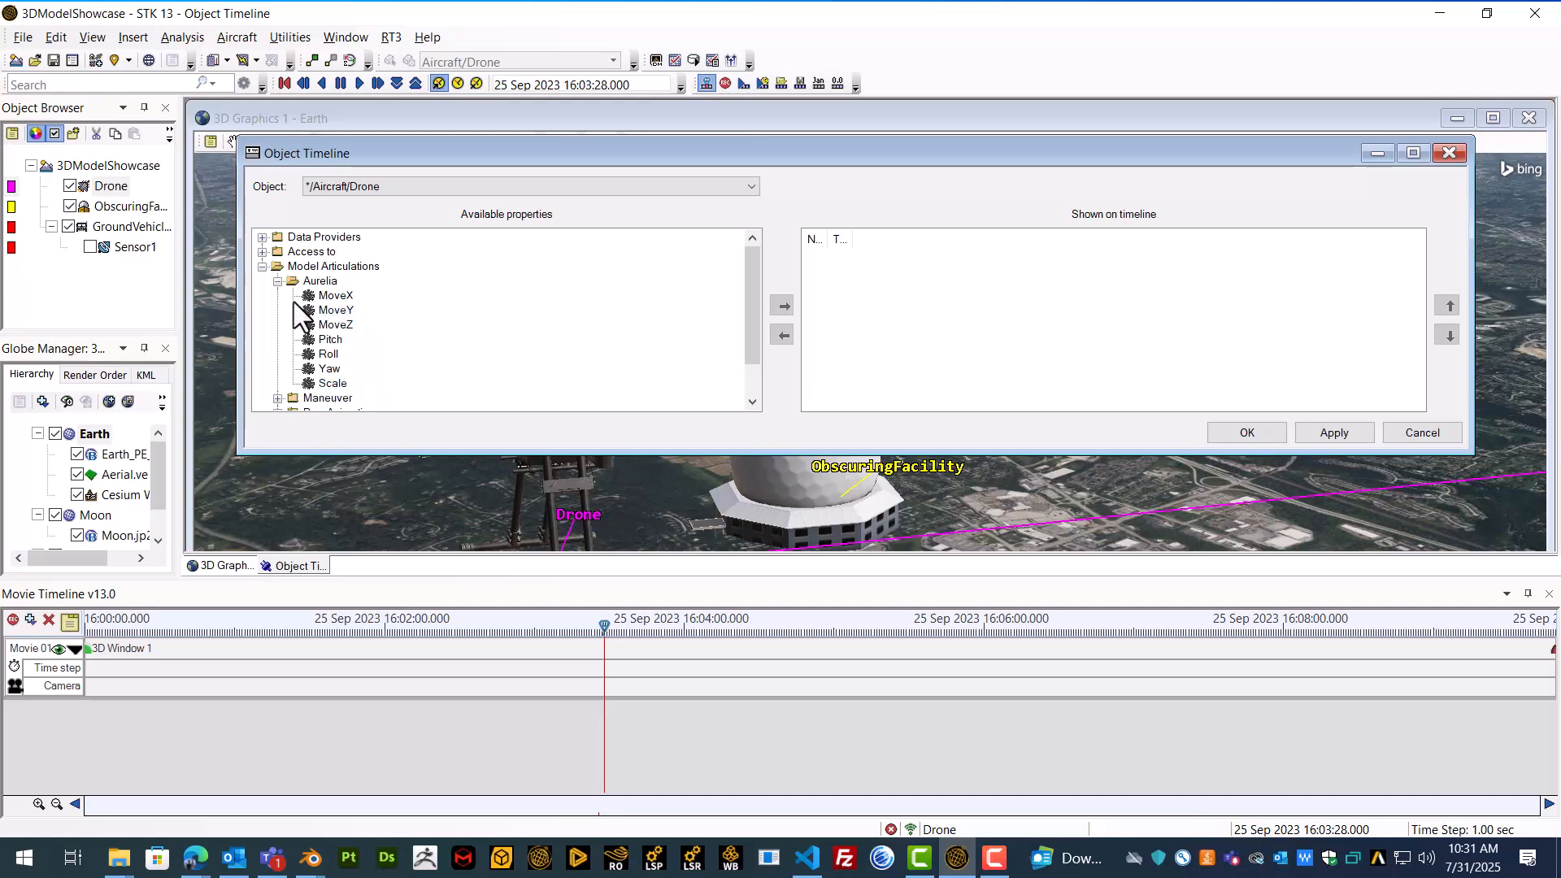
{"action": "left_click", "coordinate": [277, 281]}
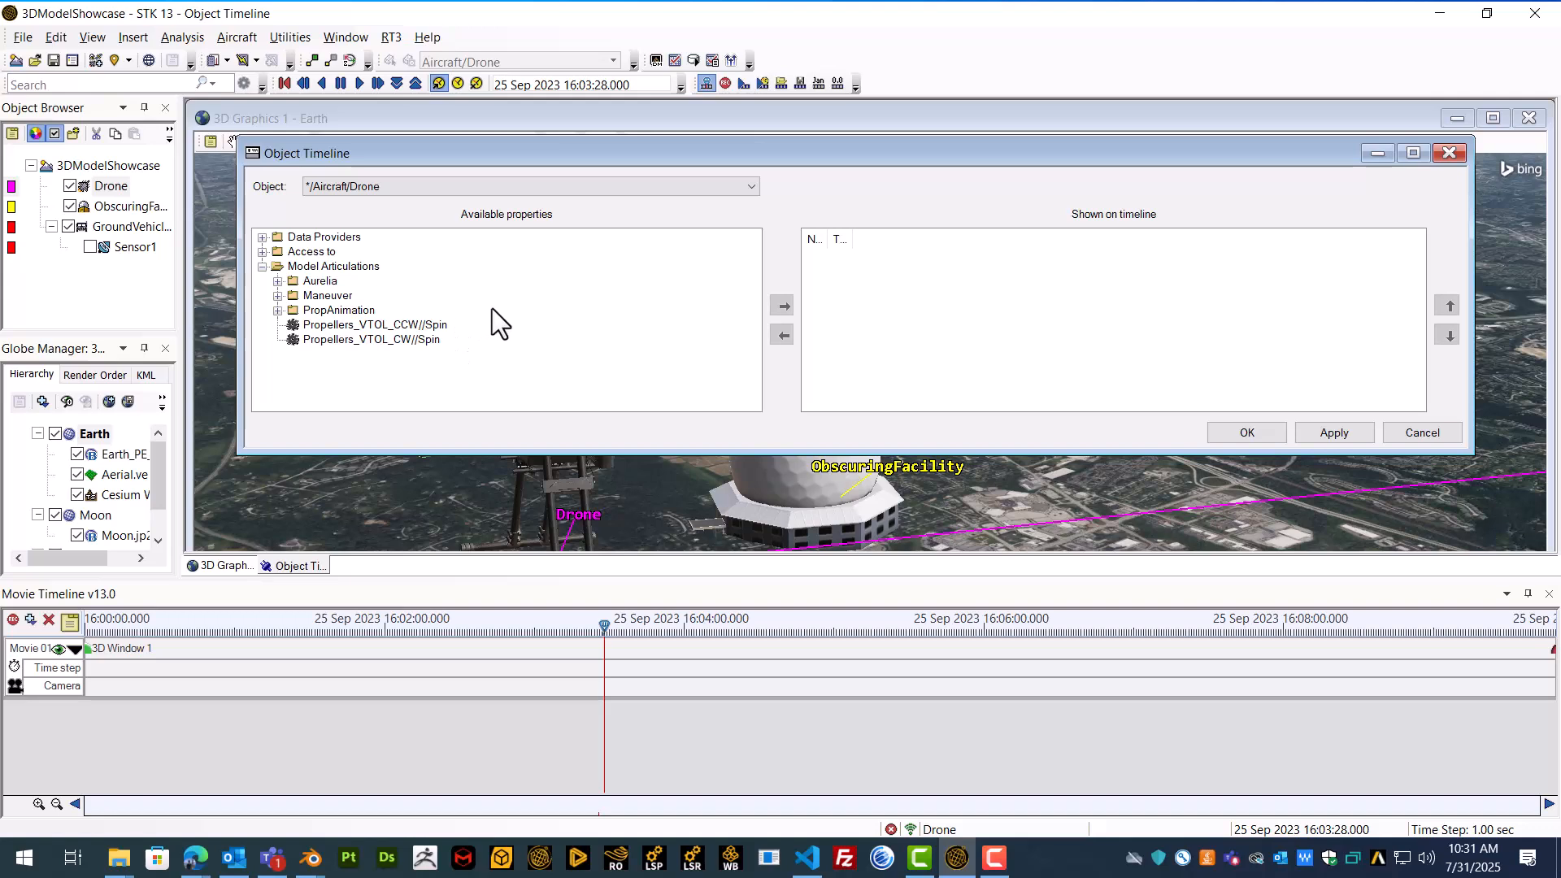
Step: Add the Propellers_VTOL_CCW//Spin and Propellers_VTOL_CW//Spin articulations to the properties shown on the Drone's timeline
{"action": "left_click", "coordinate": [402, 324]}
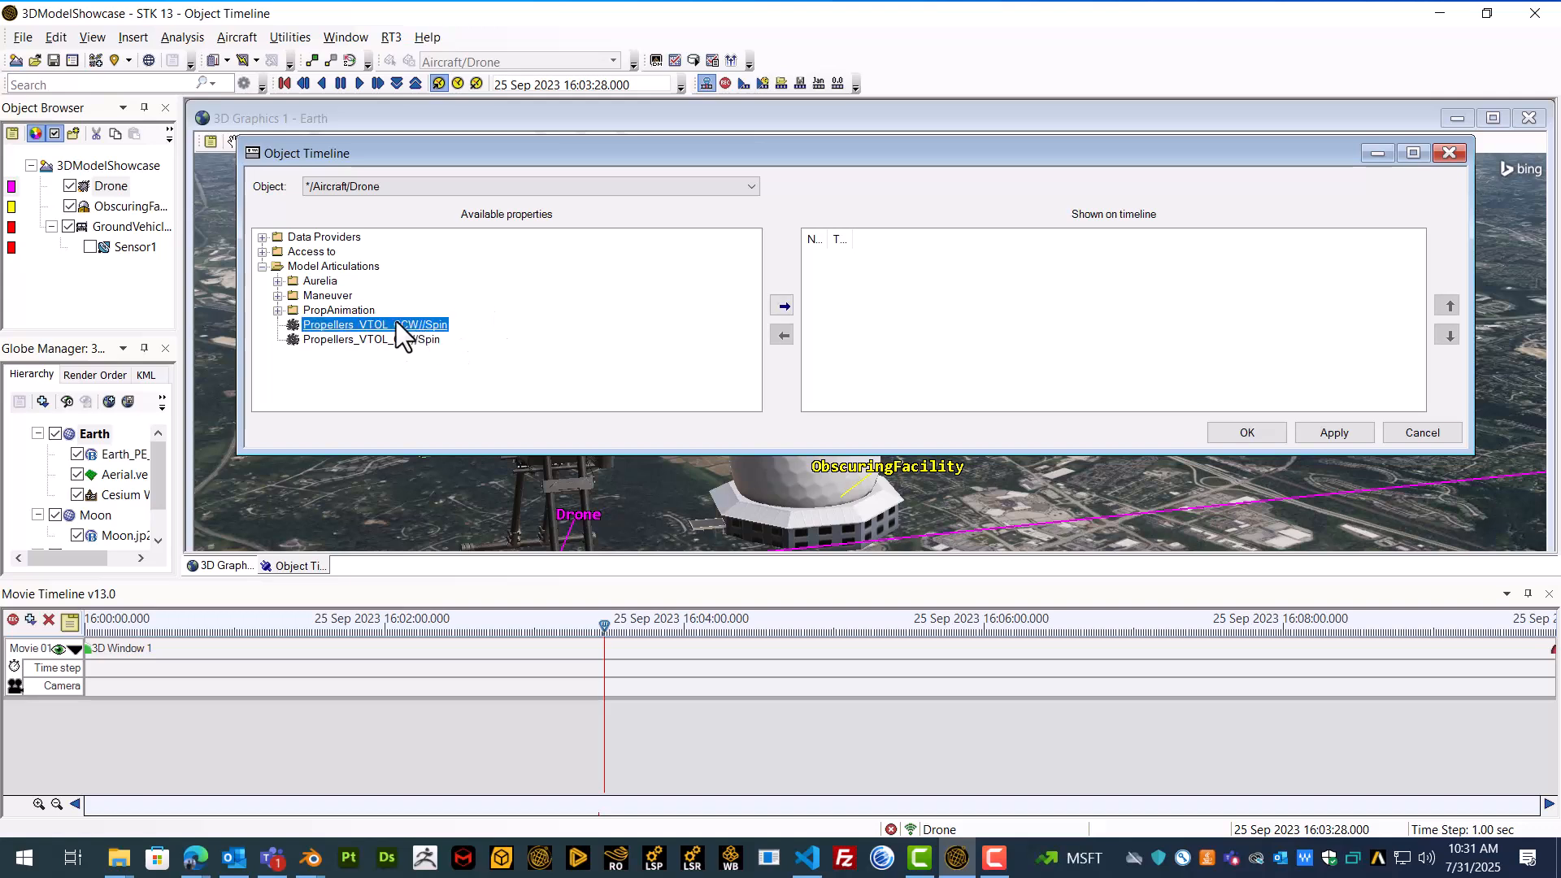
{"action": "left_click", "coordinate": [783, 307]}
{"action": "left_click", "coordinate": [782, 300]}
{"action": "left_click", "coordinate": [332, 341]}
{"action": "left_click", "coordinate": [784, 306]}
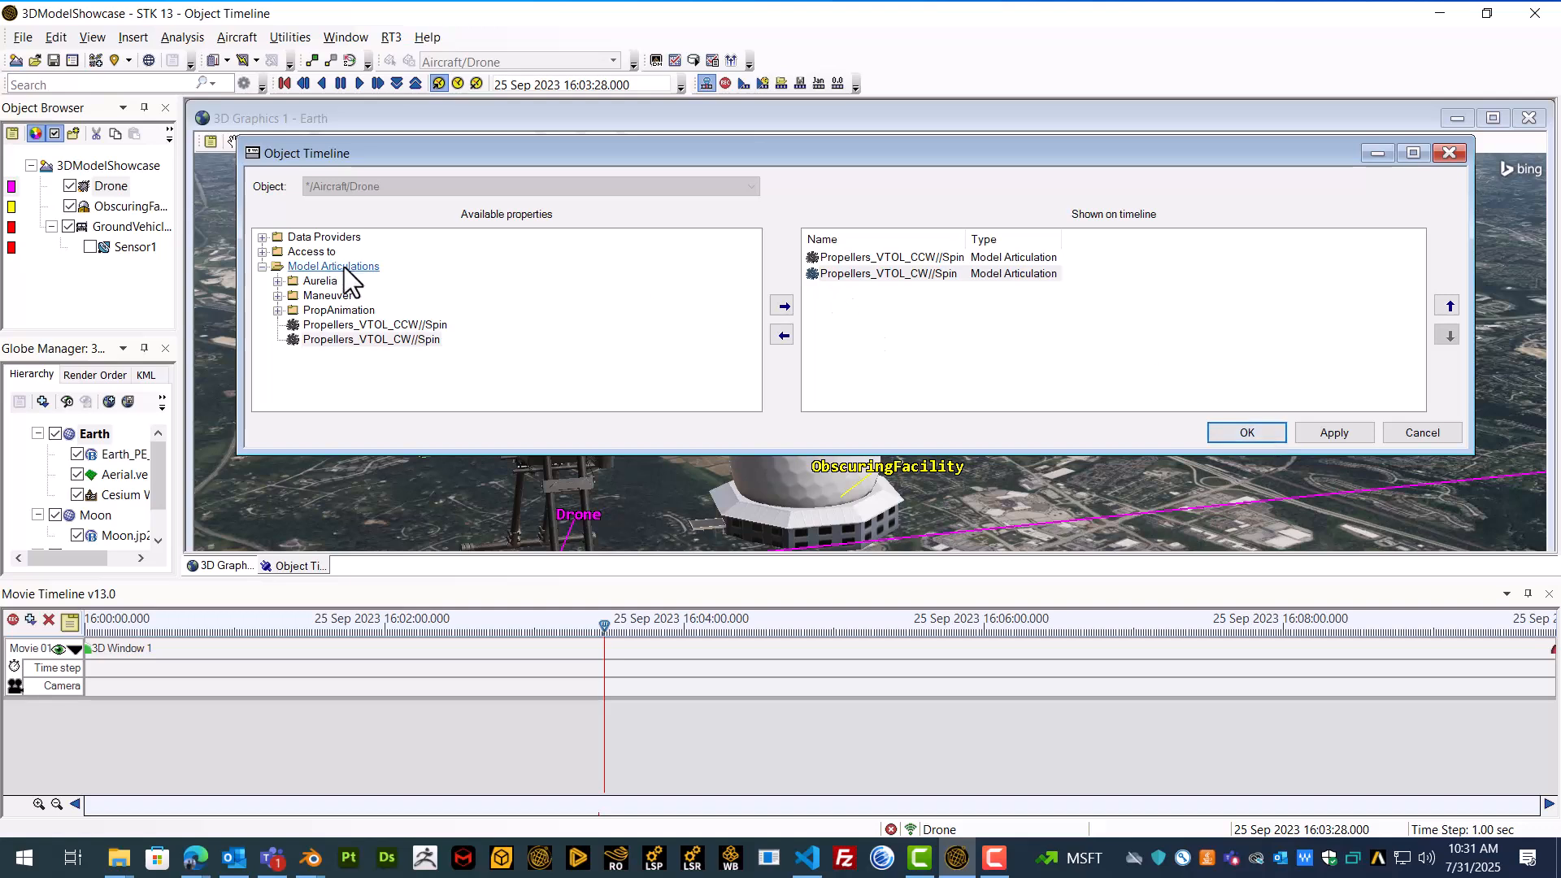
Step: Add Aurelia//MoveX to the Drone's timeline and accept the object timeline, keeping the articulation file overwritten when saving the scenario
{"action": "left_click", "coordinate": [278, 281]}
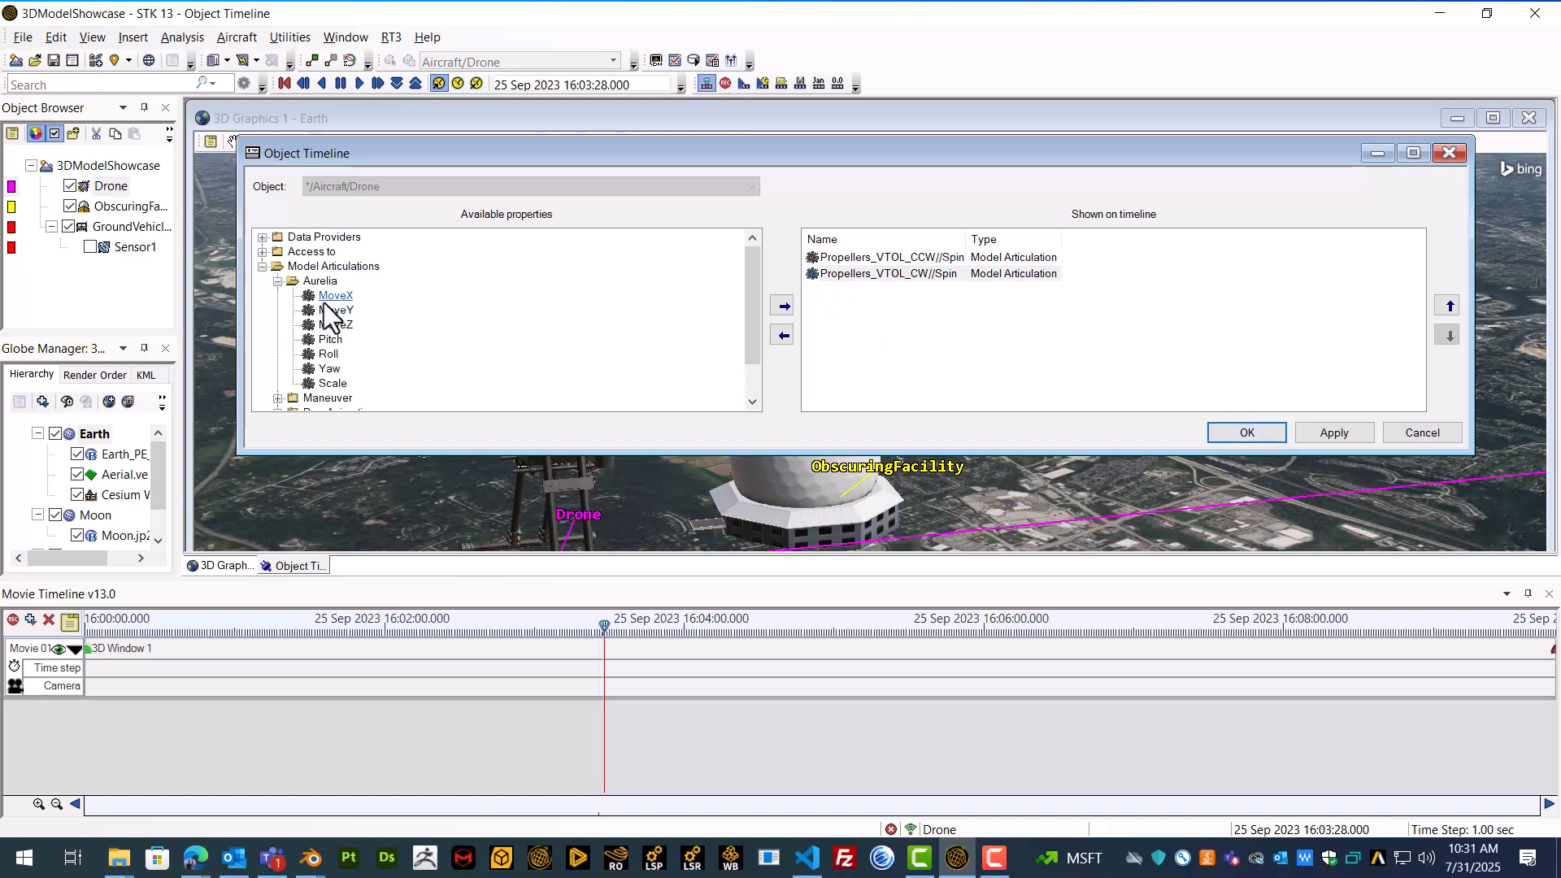
{"action": "left_click", "coordinate": [334, 296]}
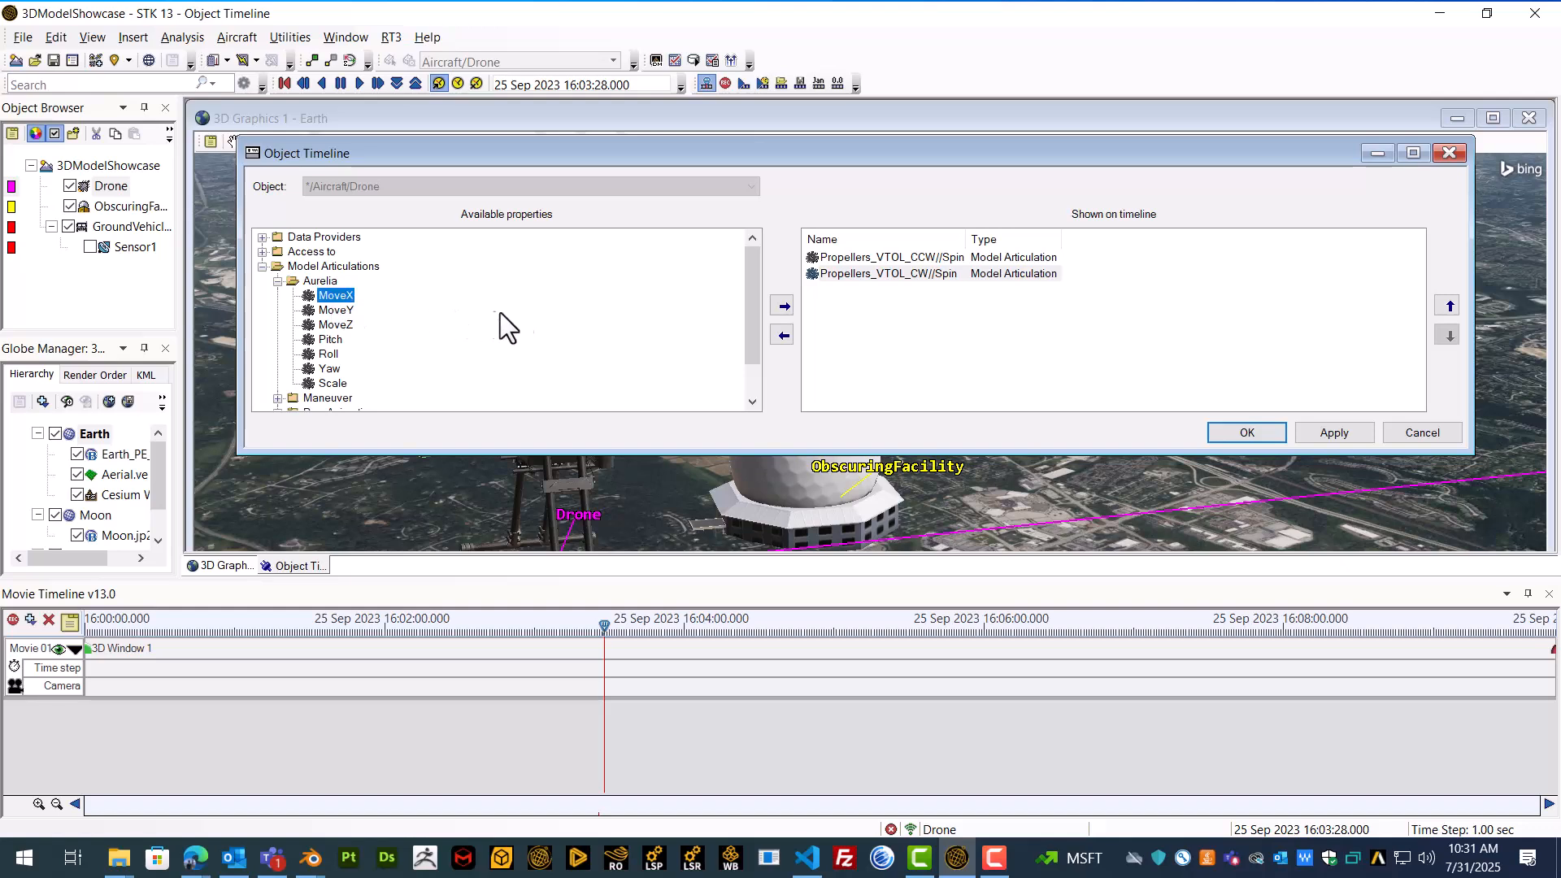
{"action": "left_click", "coordinate": [784, 307]}
{"action": "left_click", "coordinate": [1272, 431]}
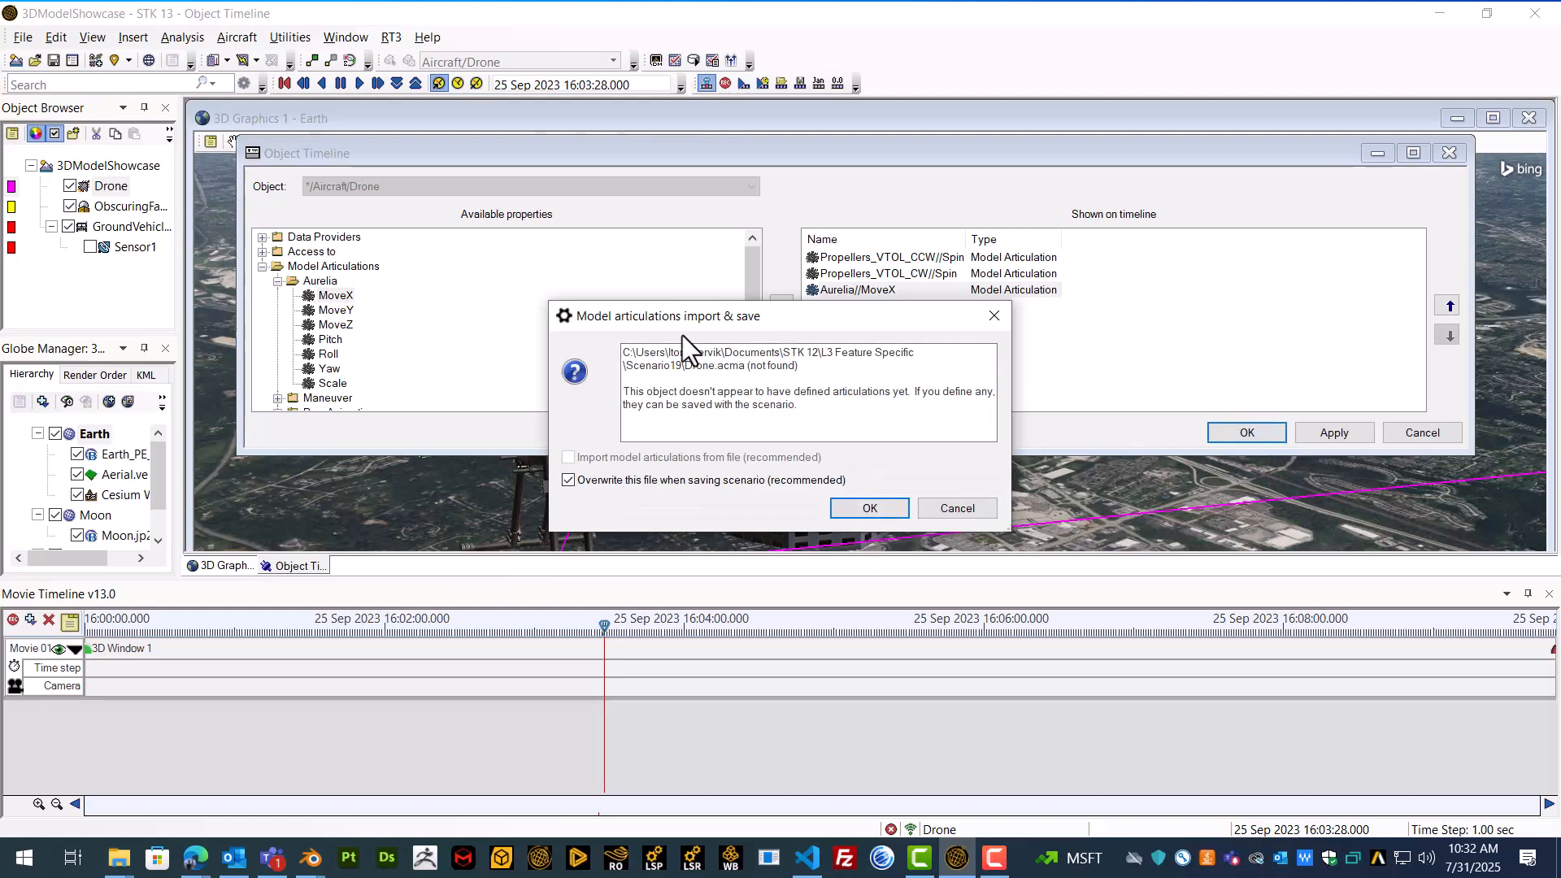
{"action": "left_click_drag", "start_coordinate": [699, 321], "coordinate": [678, 284]}
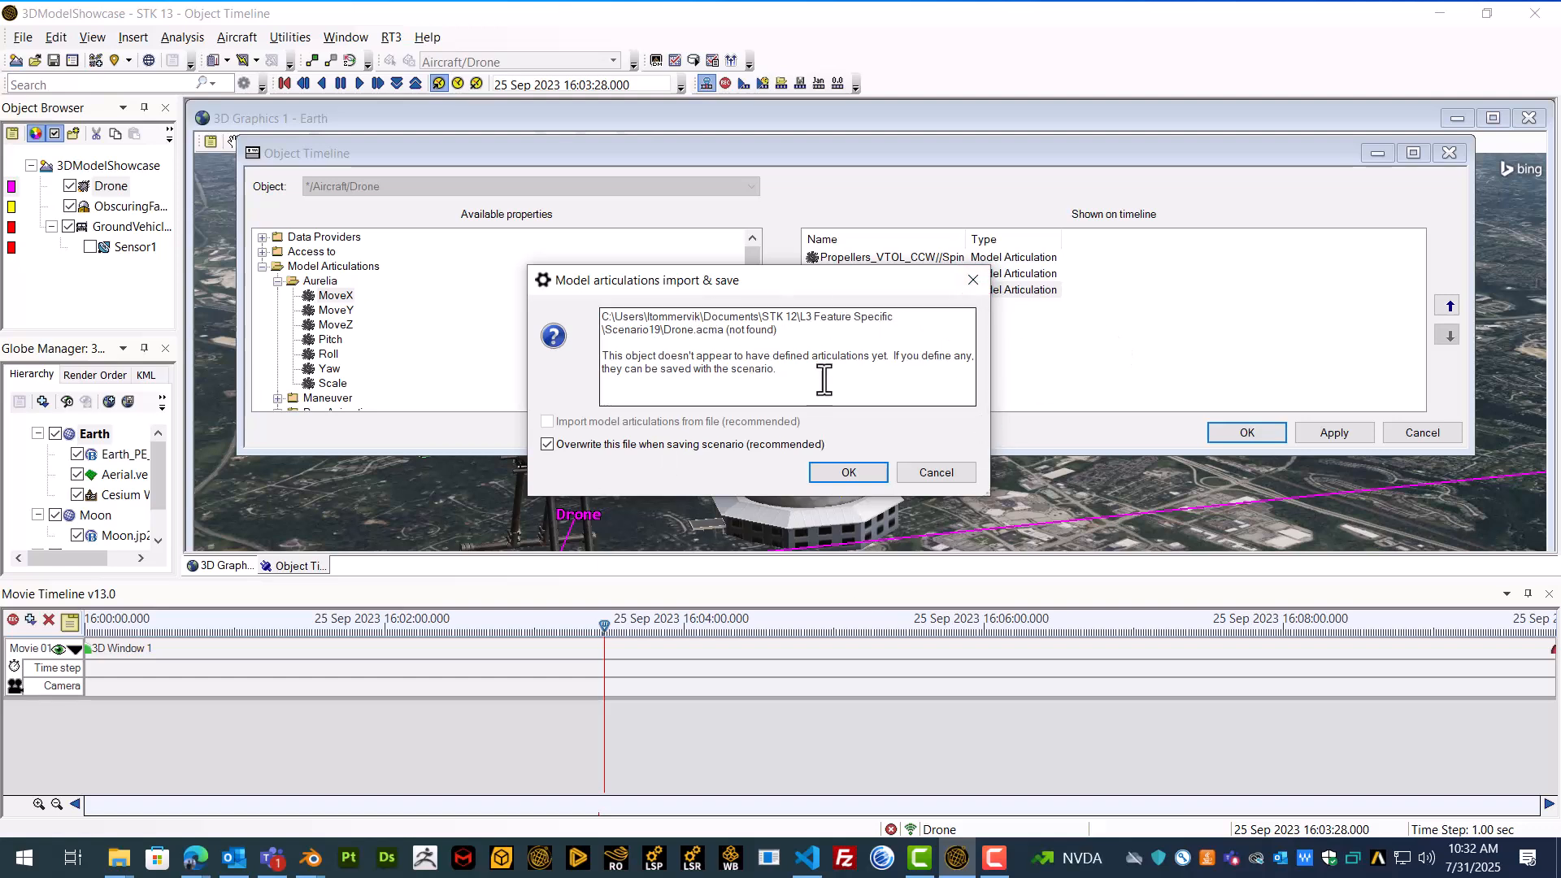
{"action": "left_click", "coordinate": [848, 471]}
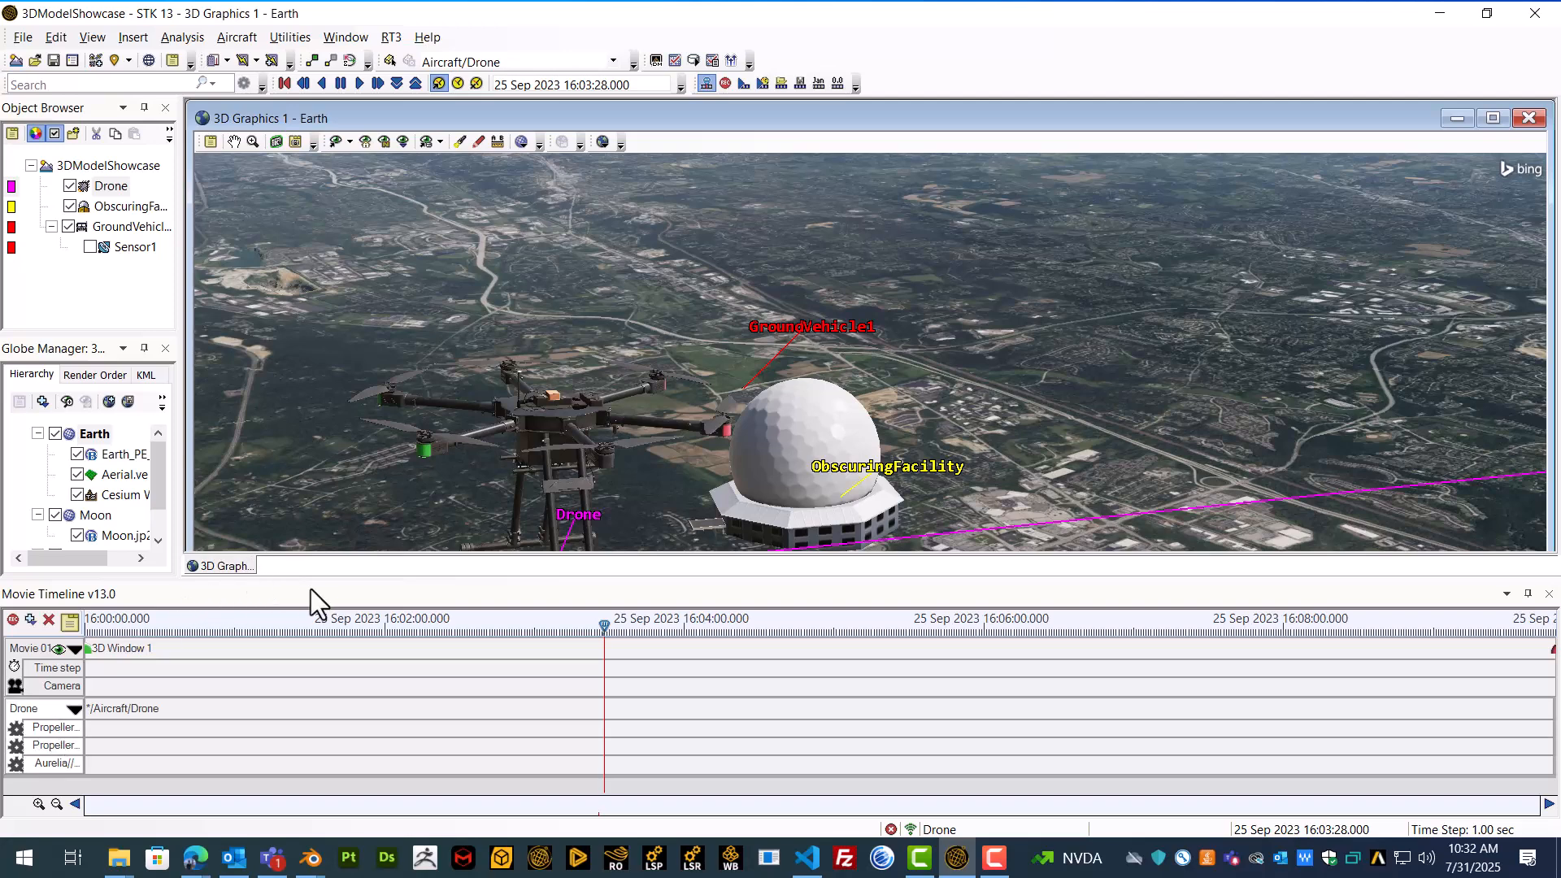
Step: Adjust the Movie Timeline pane's height and move the current time back to 25 Sep 2023 16:03:25
{"action": "left_click_drag", "start_coordinate": [316, 580], "coordinate": [317, 535]}
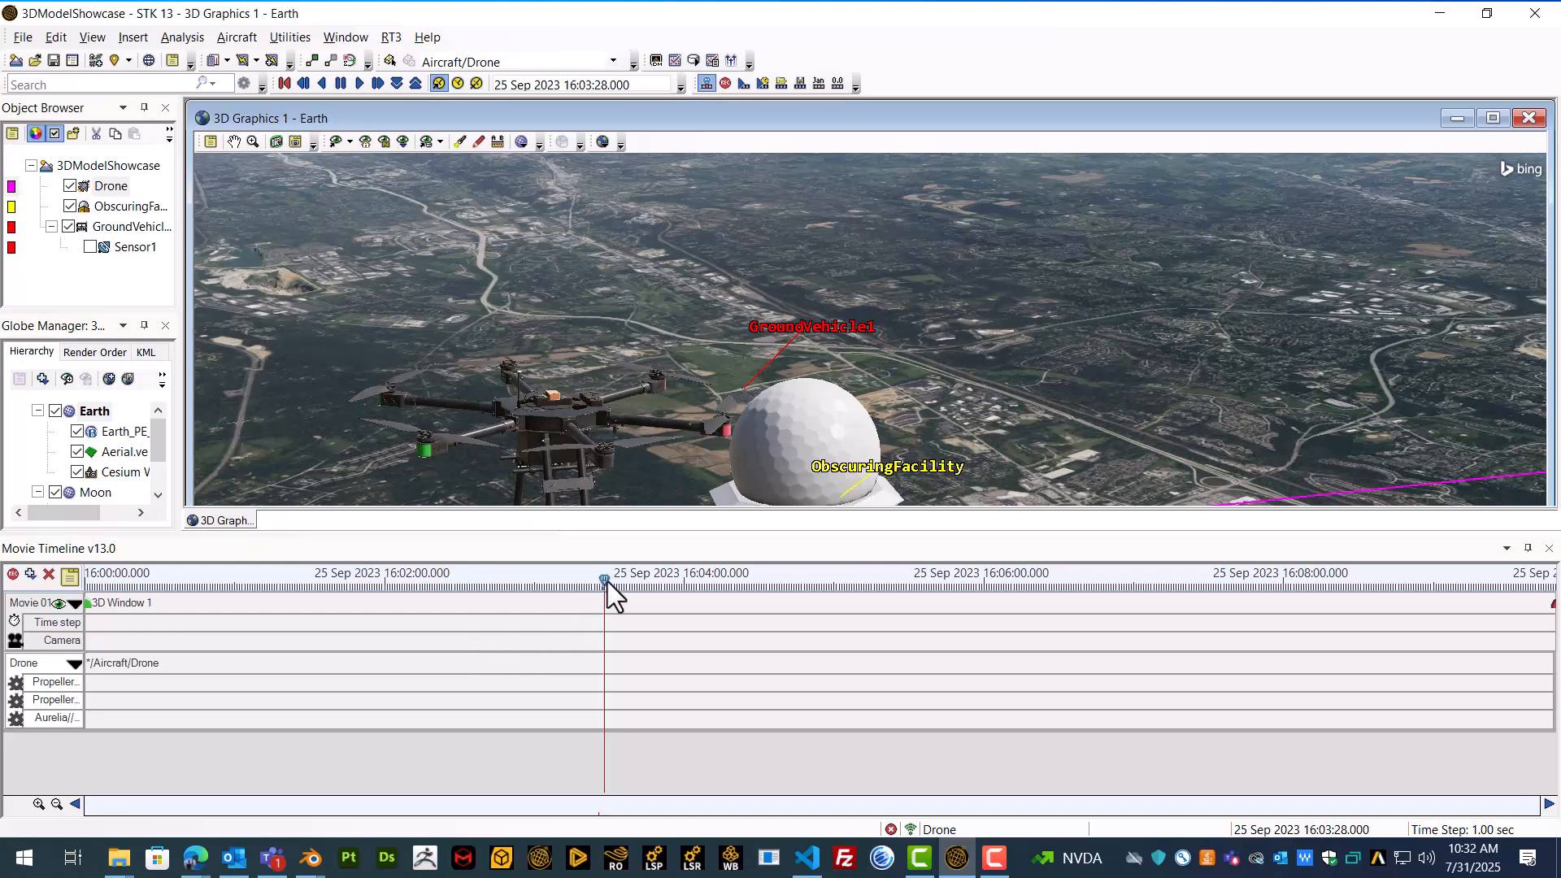
{"action": "mouse_move", "coordinate": [607, 582]}
{"action": "left_mouse_down"}
{"action": "mouse_move", "coordinate": [509, 580]}
{"action": "mouse_move", "coordinate": [642, 582]}
{"action": "mouse_move", "coordinate": [596, 582]}
{"action": "left_mouse_up"}
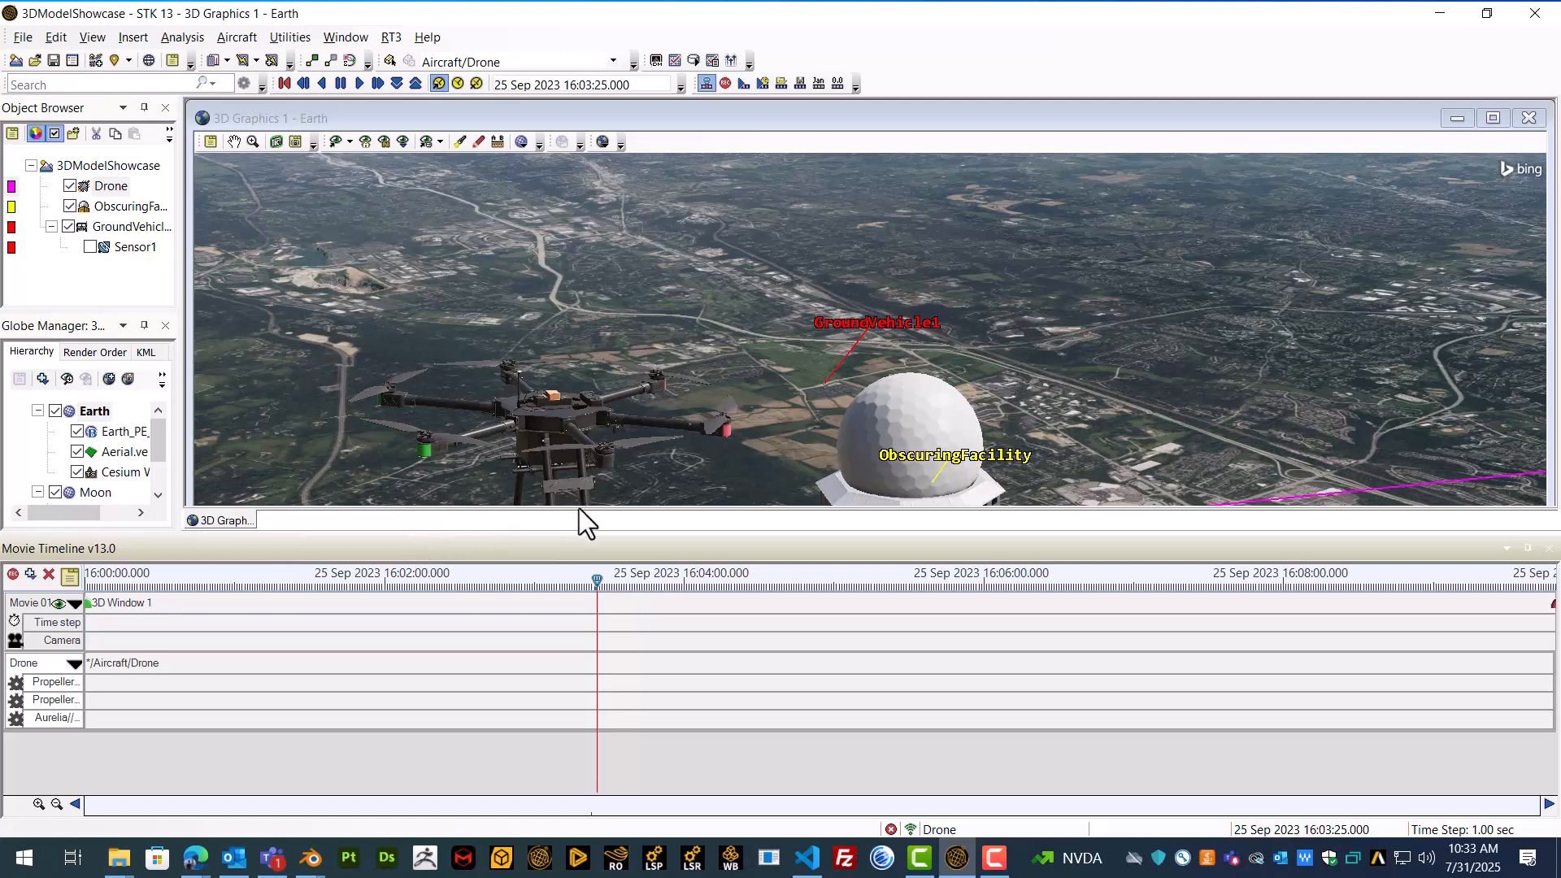
{"action": "left_click_drag", "start_coordinate": [583, 533], "coordinate": [584, 544]}
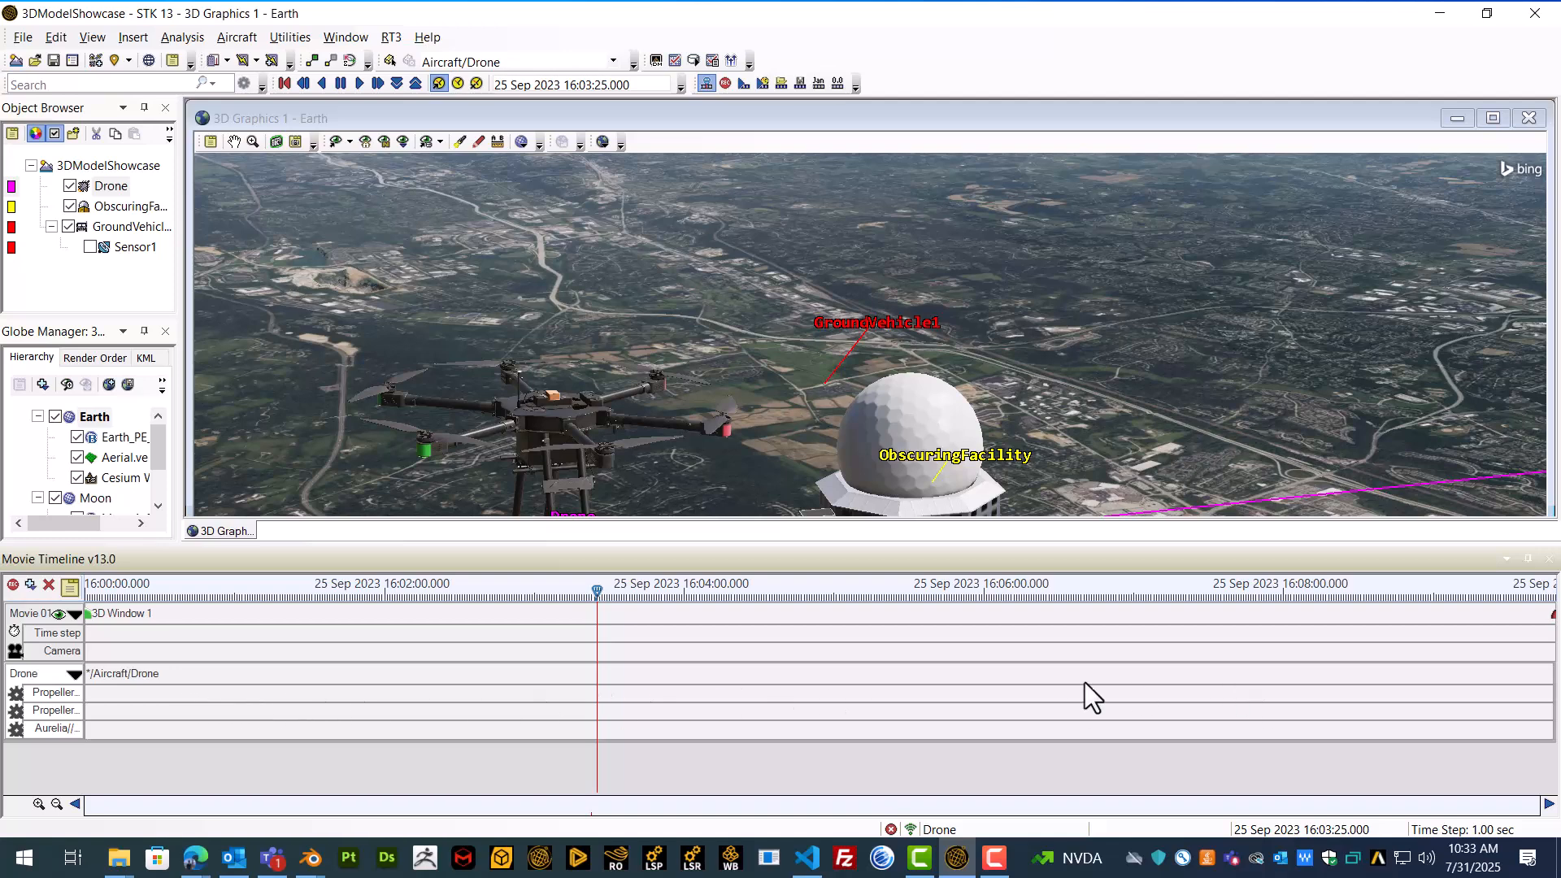
Step: Create a Spin articulation at the current time on the first propeller row and set its end value to 360
{"action": "double_click", "coordinate": [597, 693]}
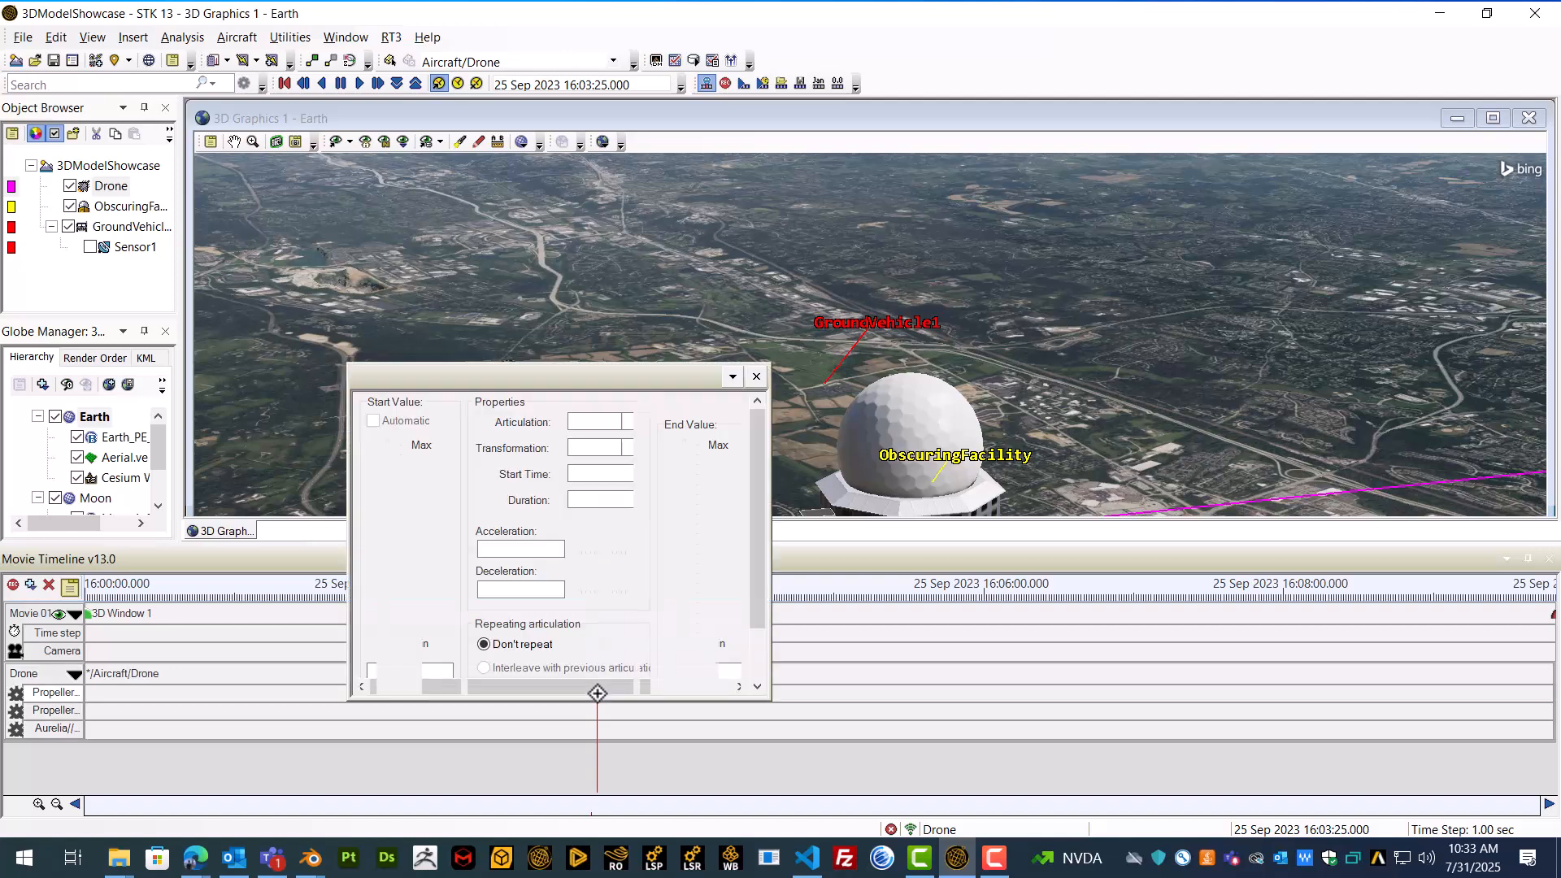
{"action": "left_click_drag", "start_coordinate": [426, 387], "coordinate": [680, 187]}
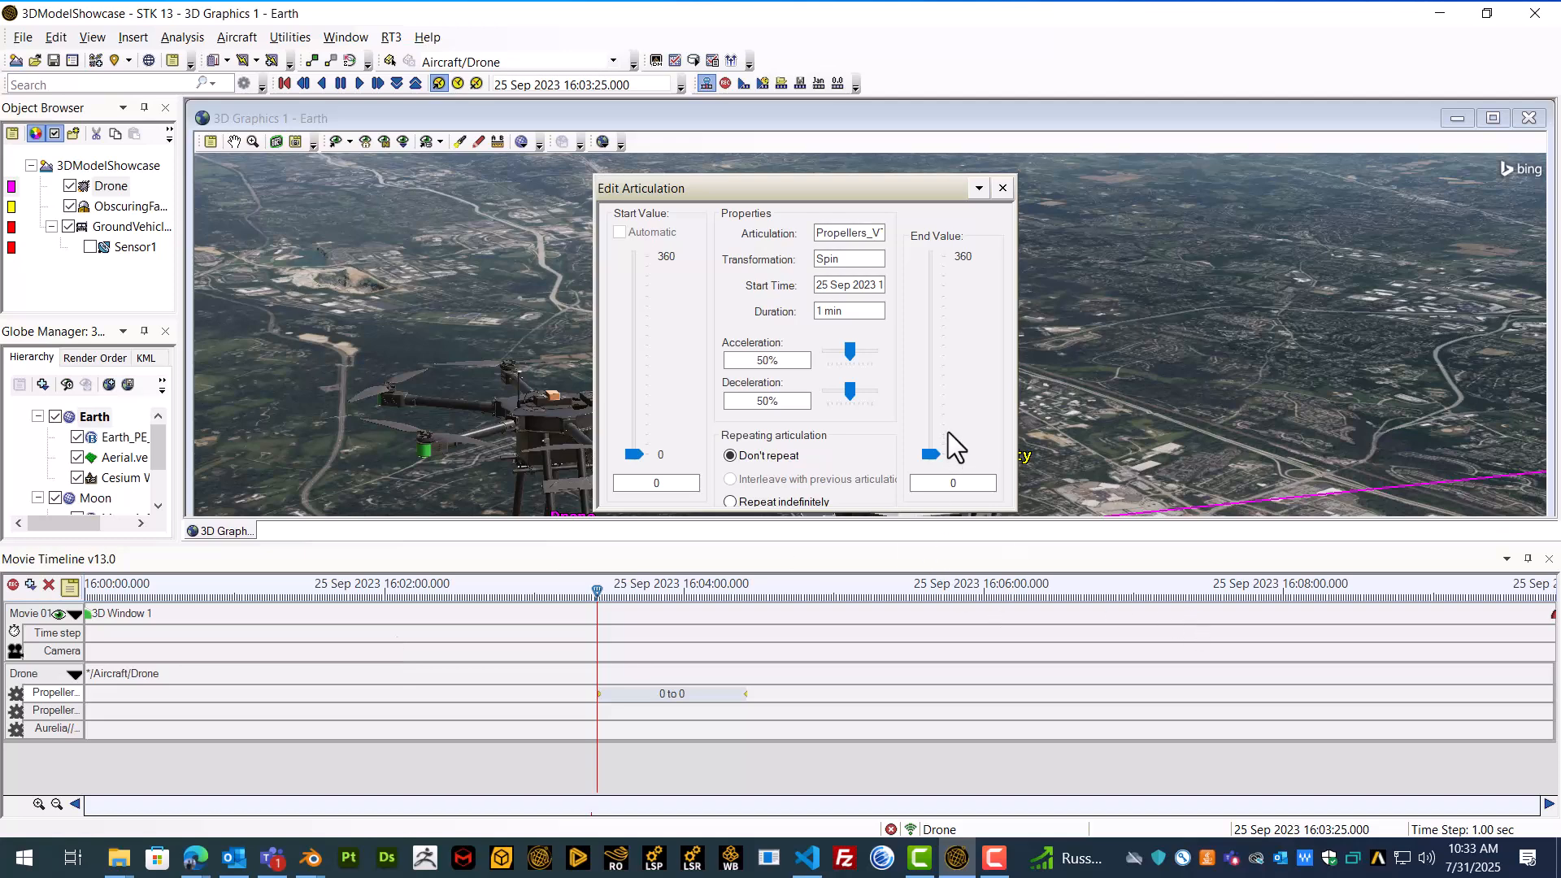
{"action": "left_click", "coordinate": [929, 454]}
{"action": "left_click_drag", "start_coordinate": [934, 456], "coordinate": [934, 244]}
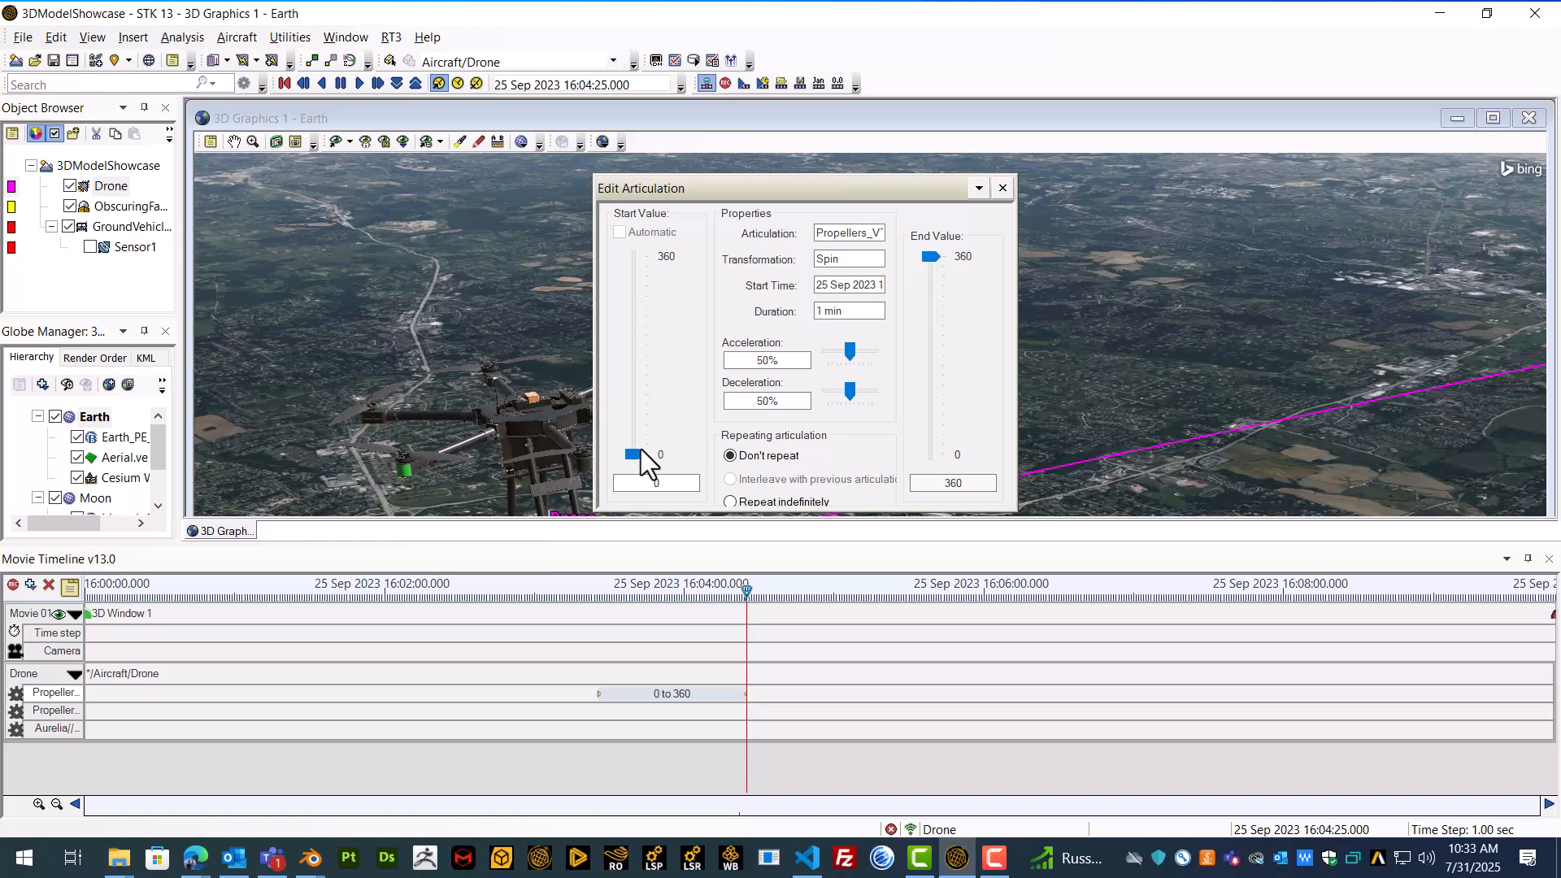
Step: Set the duration of the first propeller row's Spin articulation to 0.5 sec
{"action": "left_click_drag", "start_coordinate": [758, 184], "coordinate": [755, 166]}
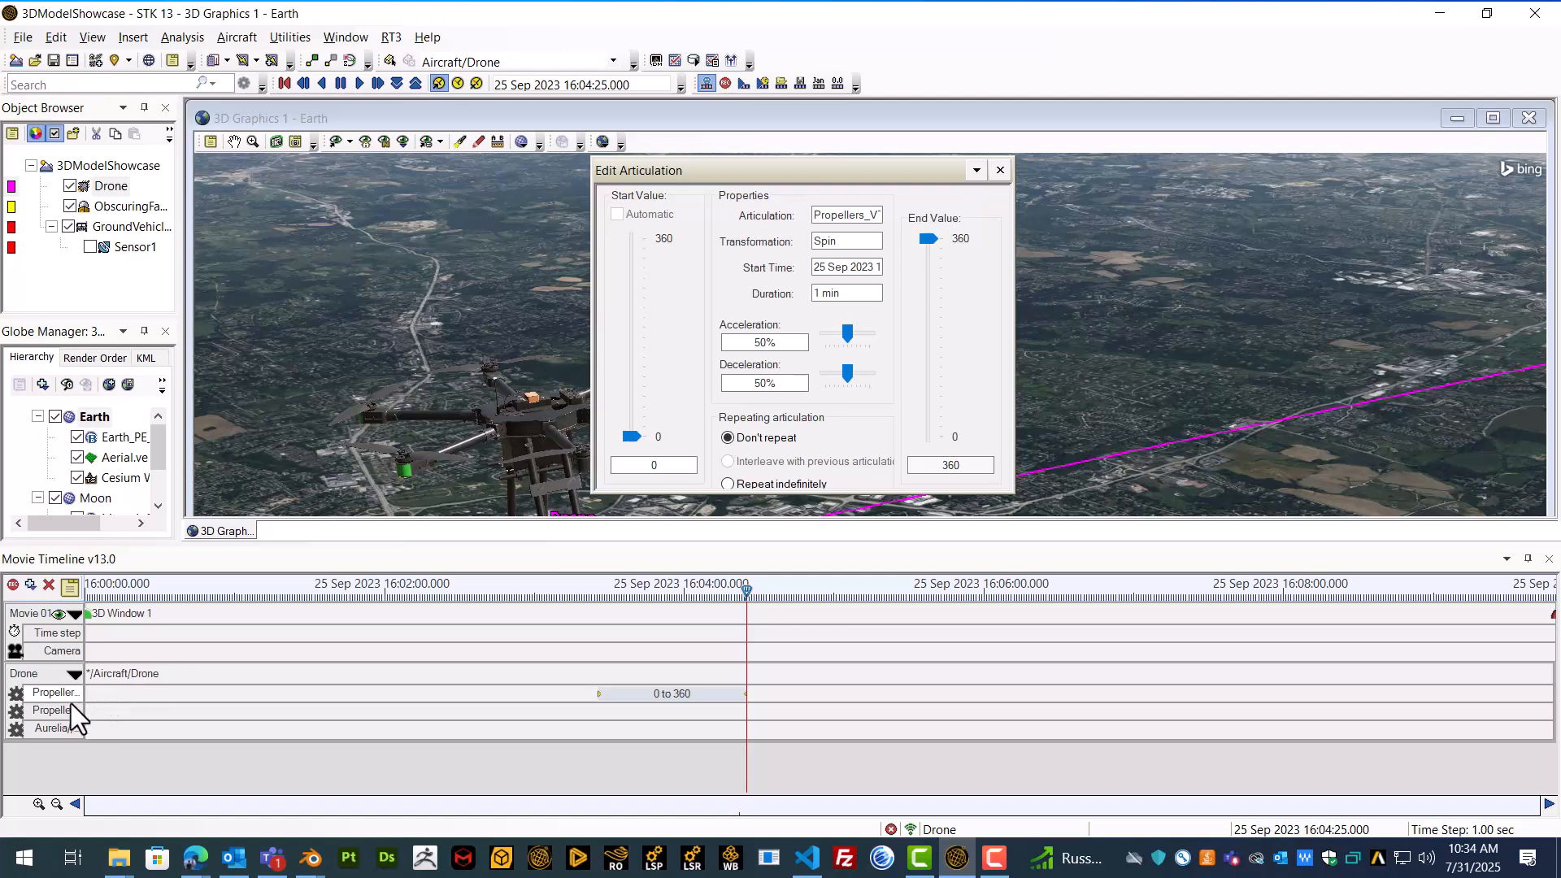
{"action": "left_click", "coordinate": [847, 269]}
{"action": "mouse_move", "coordinate": [861, 270]}
{"action": "left_mouse_down"}
{"action": "mouse_move", "coordinate": [885, 268]}
{"action": "mouse_move", "coordinate": [769, 261]}
{"action": "mouse_move", "coordinate": [840, 269]}
{"action": "left_mouse_up"}
{"action": "left_click", "coordinate": [840, 270]}
{"action": "left_click", "coordinate": [848, 292]}
{"action": "left_click", "coordinate": [641, 437]}
{"action": "left_click_drag", "start_coordinate": [885, 290], "coordinate": [813, 293]}
{"action": "type", "text": "0.5 sec"}
{"action": "left_click", "coordinate": [878, 268]}
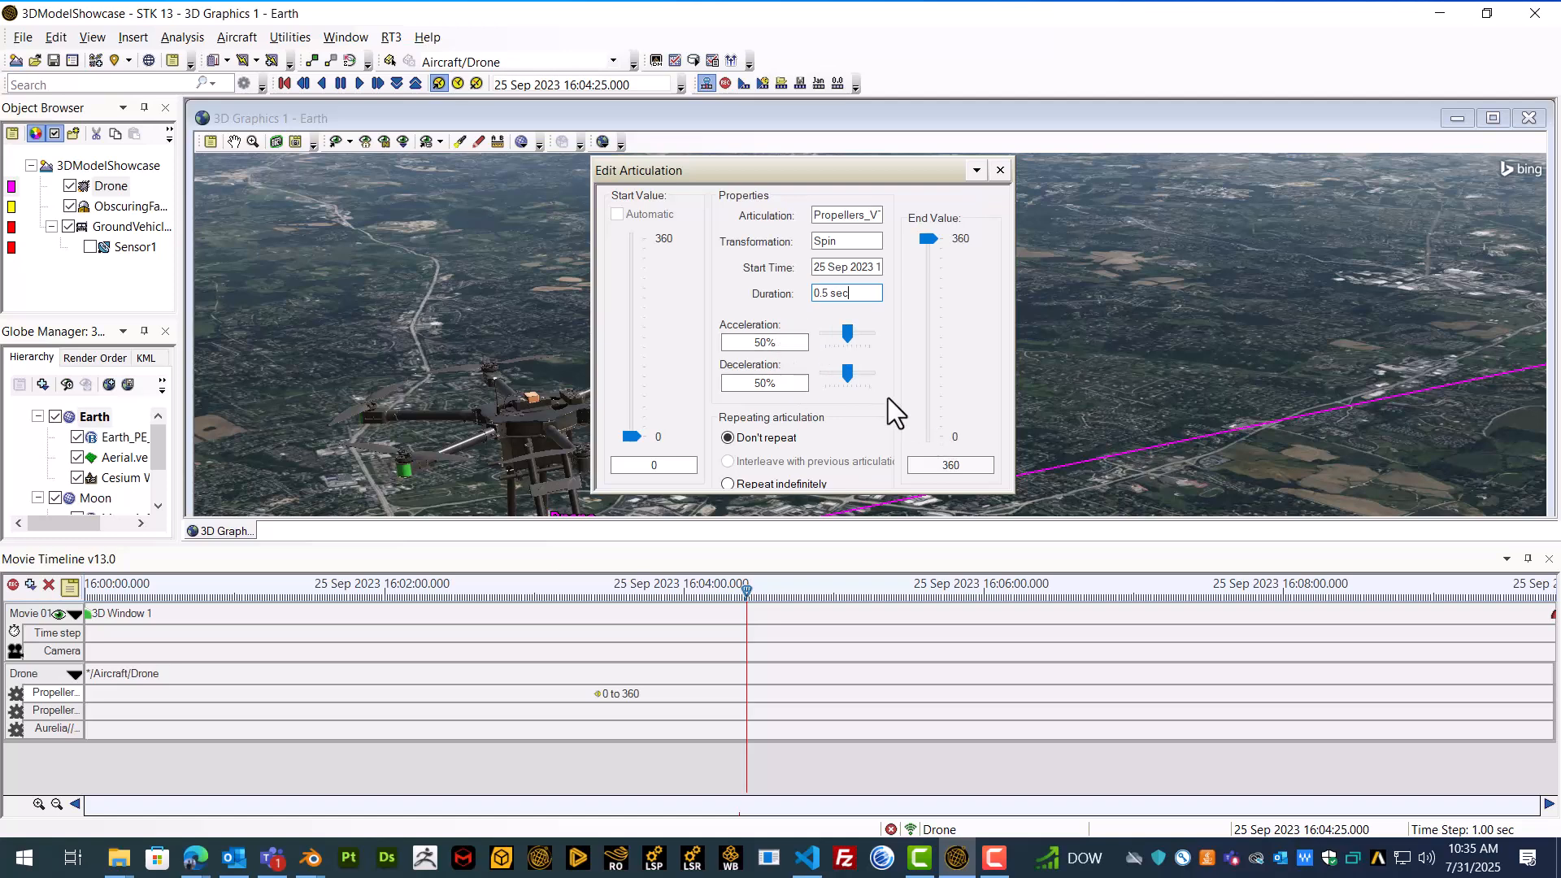
Step: Enlarge the articulation editor to reveal all repeat options, set the Spin articulation to repeat indefinitely, and close the editor
{"action": "left_click_drag", "start_coordinate": [798, 173], "coordinate": [992, 121]}
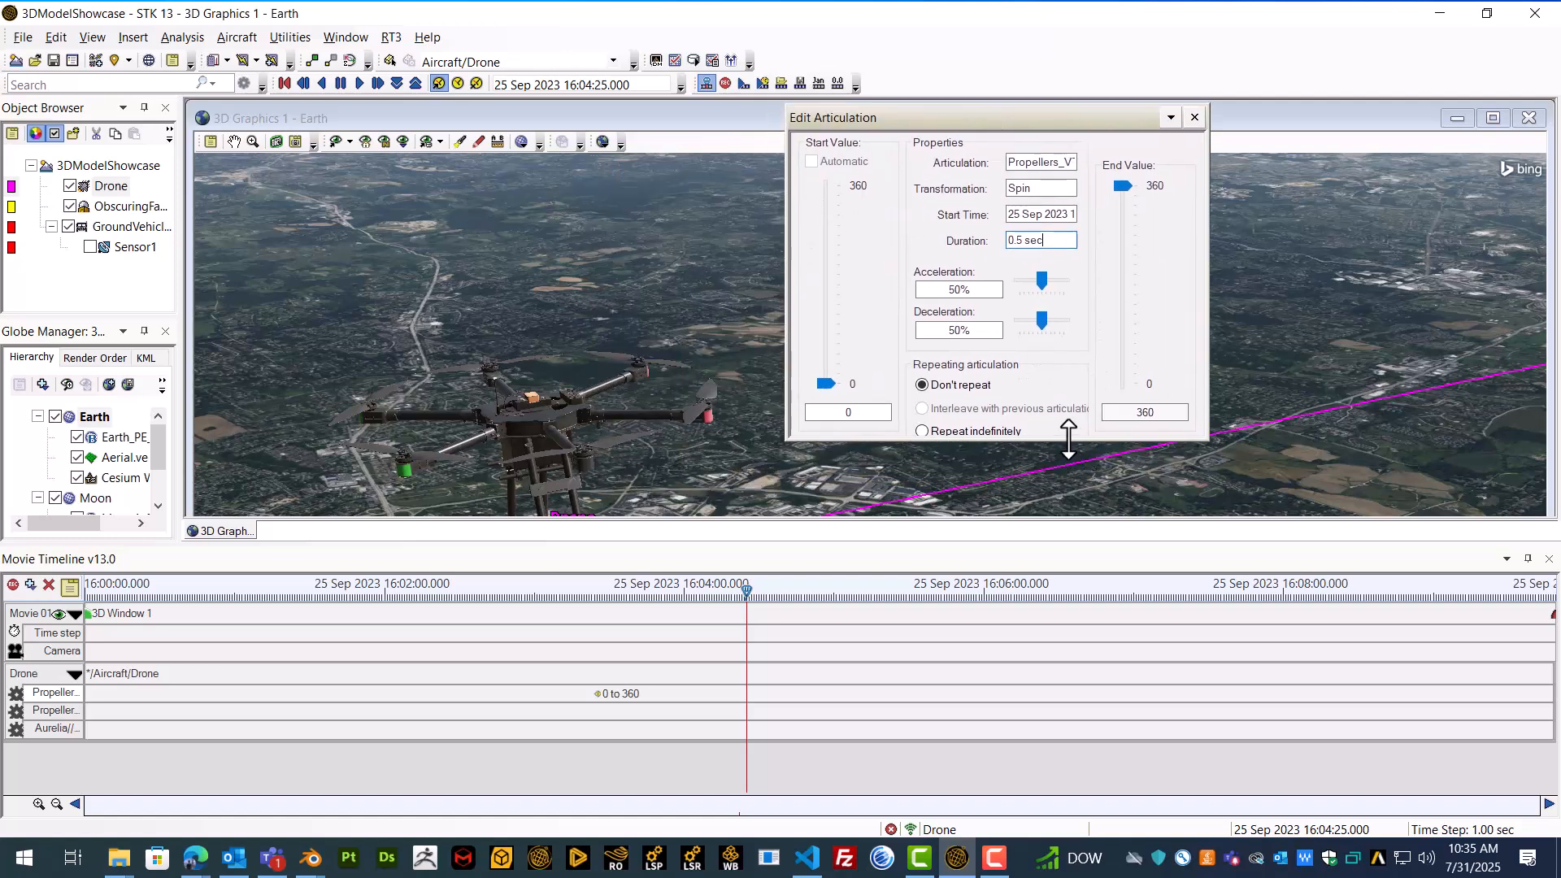
{"action": "left_click_drag", "start_coordinate": [1073, 439], "coordinate": [1076, 515]}
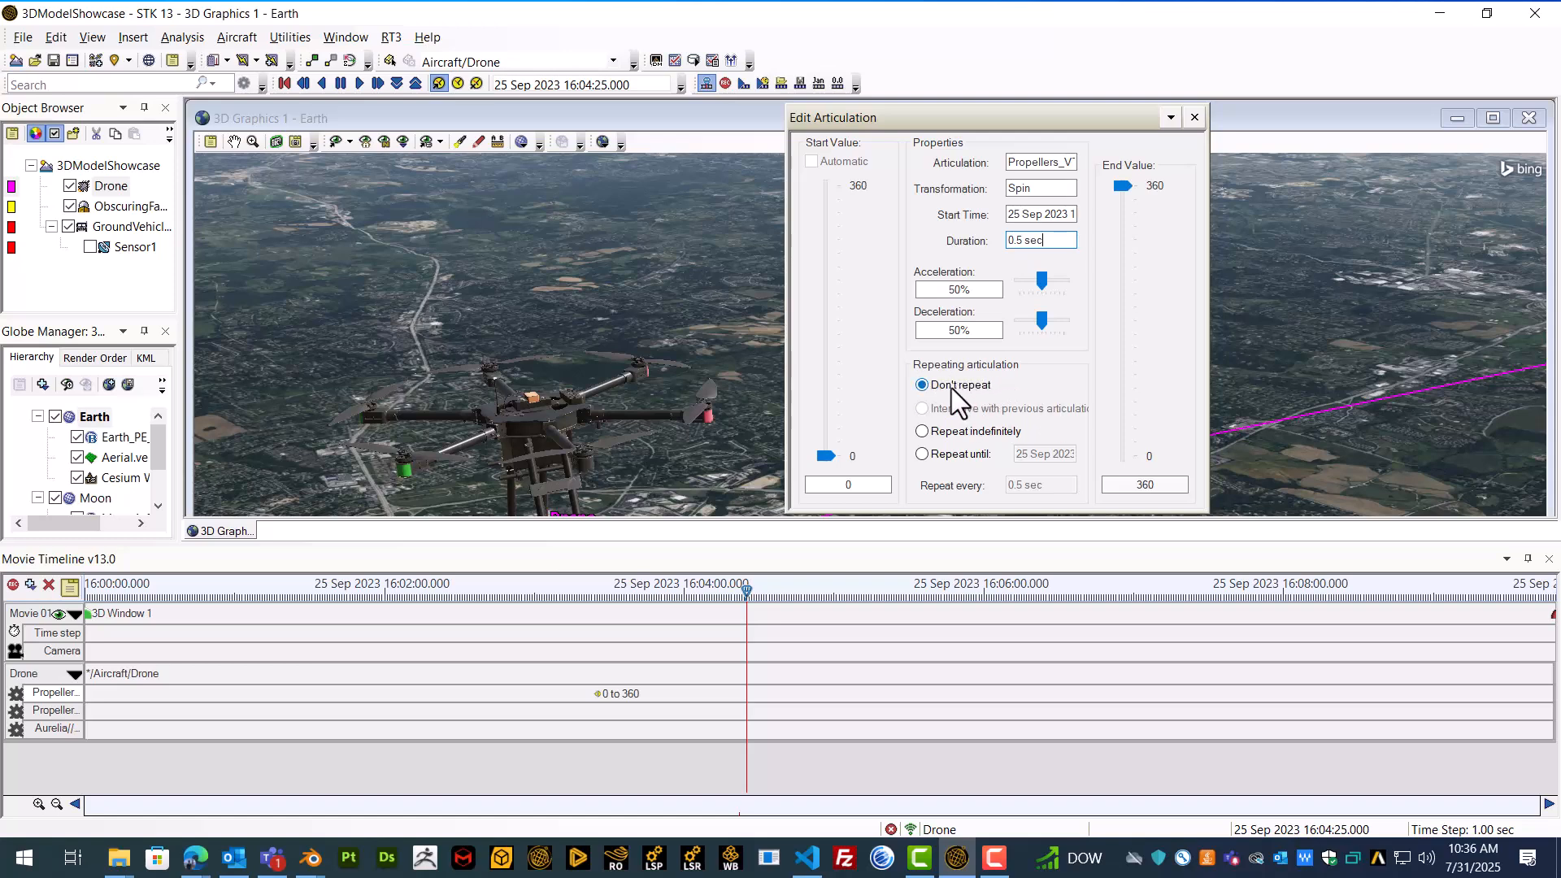
{"action": "left_click", "coordinate": [984, 434]}
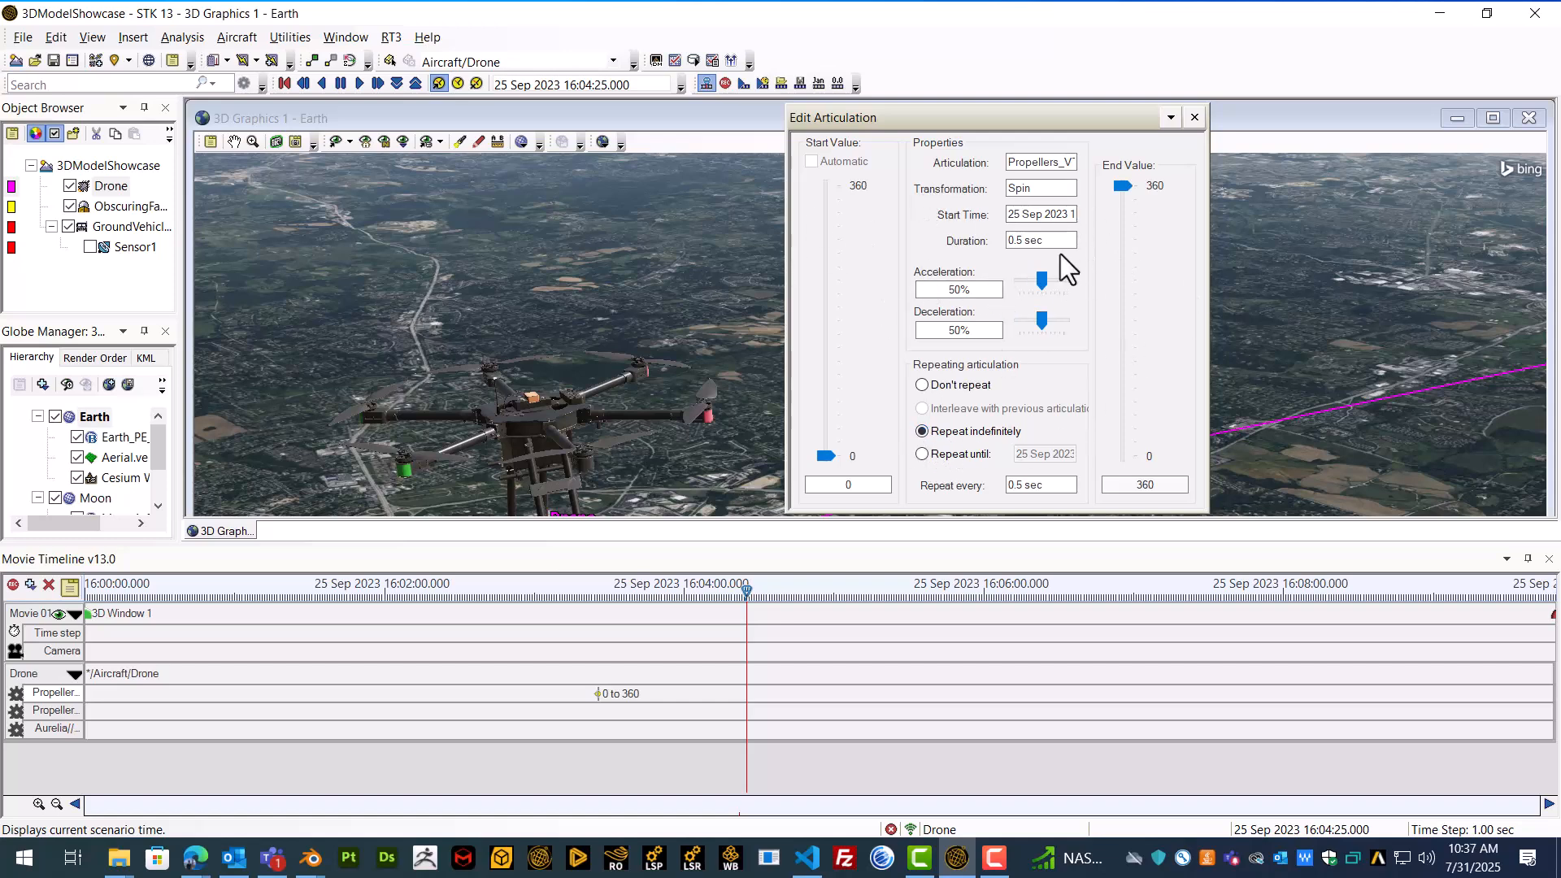
{"action": "left_click", "coordinate": [1196, 119]}
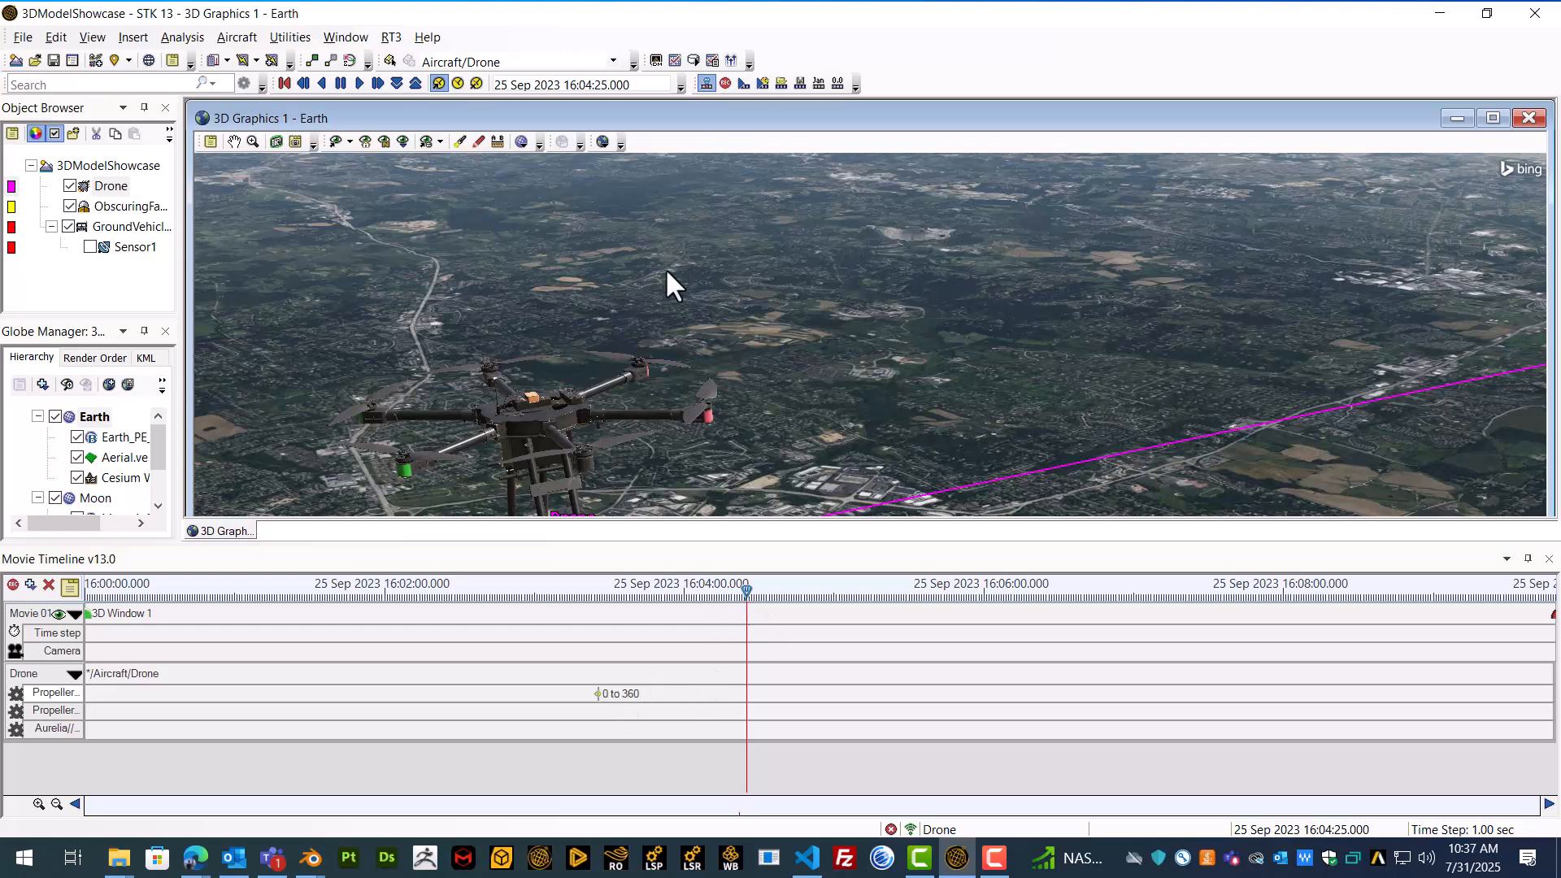
Step: Set the current scenario time to 25 Sep 2023 16:03:25.000
{"action": "left_click", "coordinate": [585, 88]}
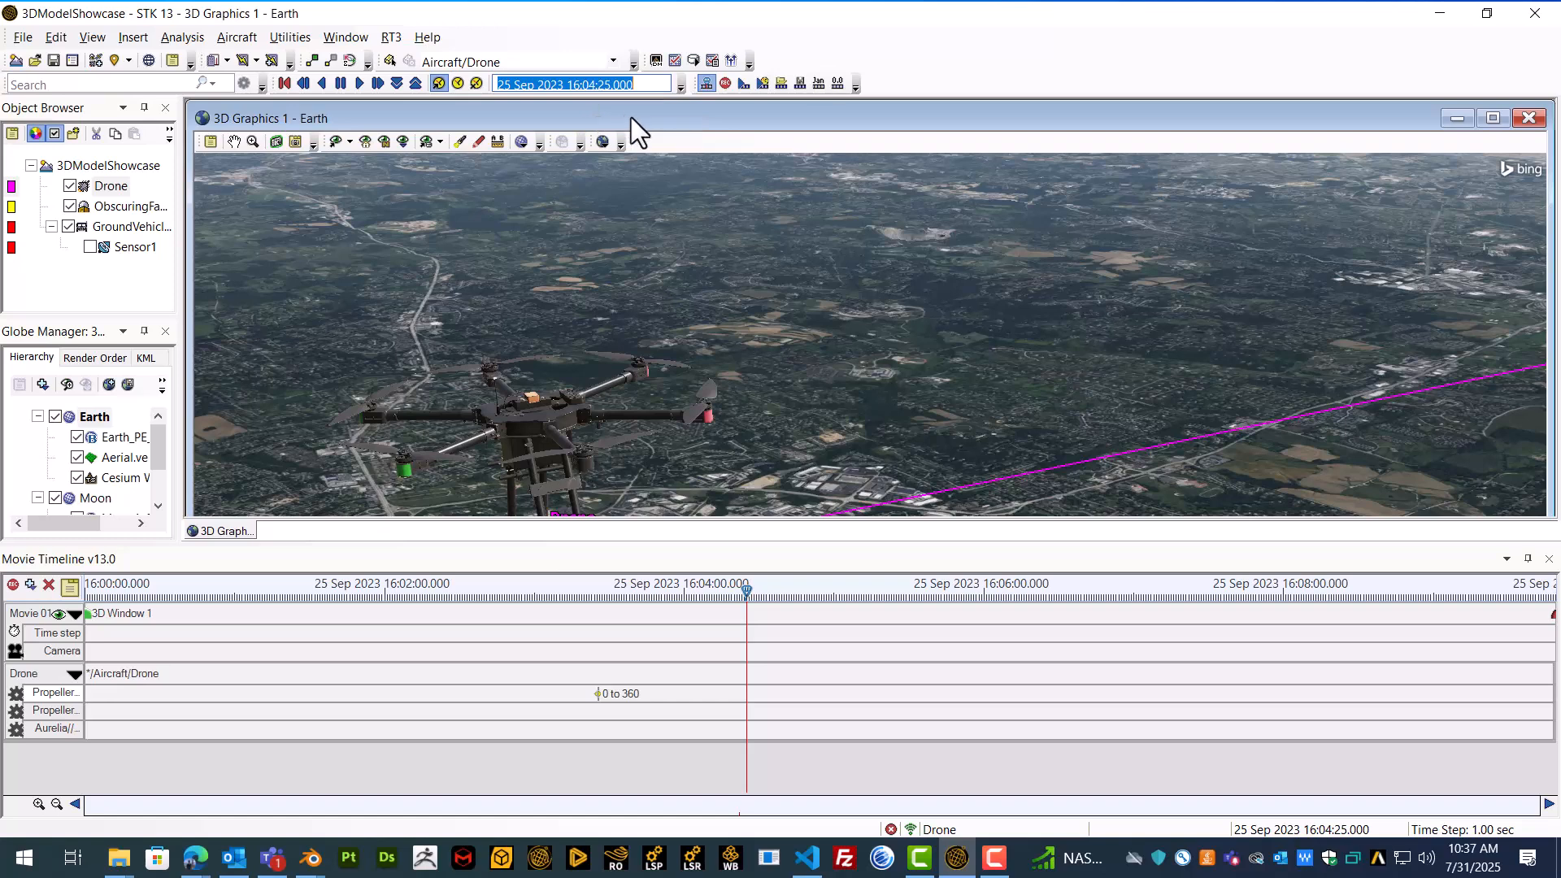
{"action": "left_click", "coordinate": [596, 85]}
{"action": "type", "text": "3"}
{"action": "key", "text": "Return"}
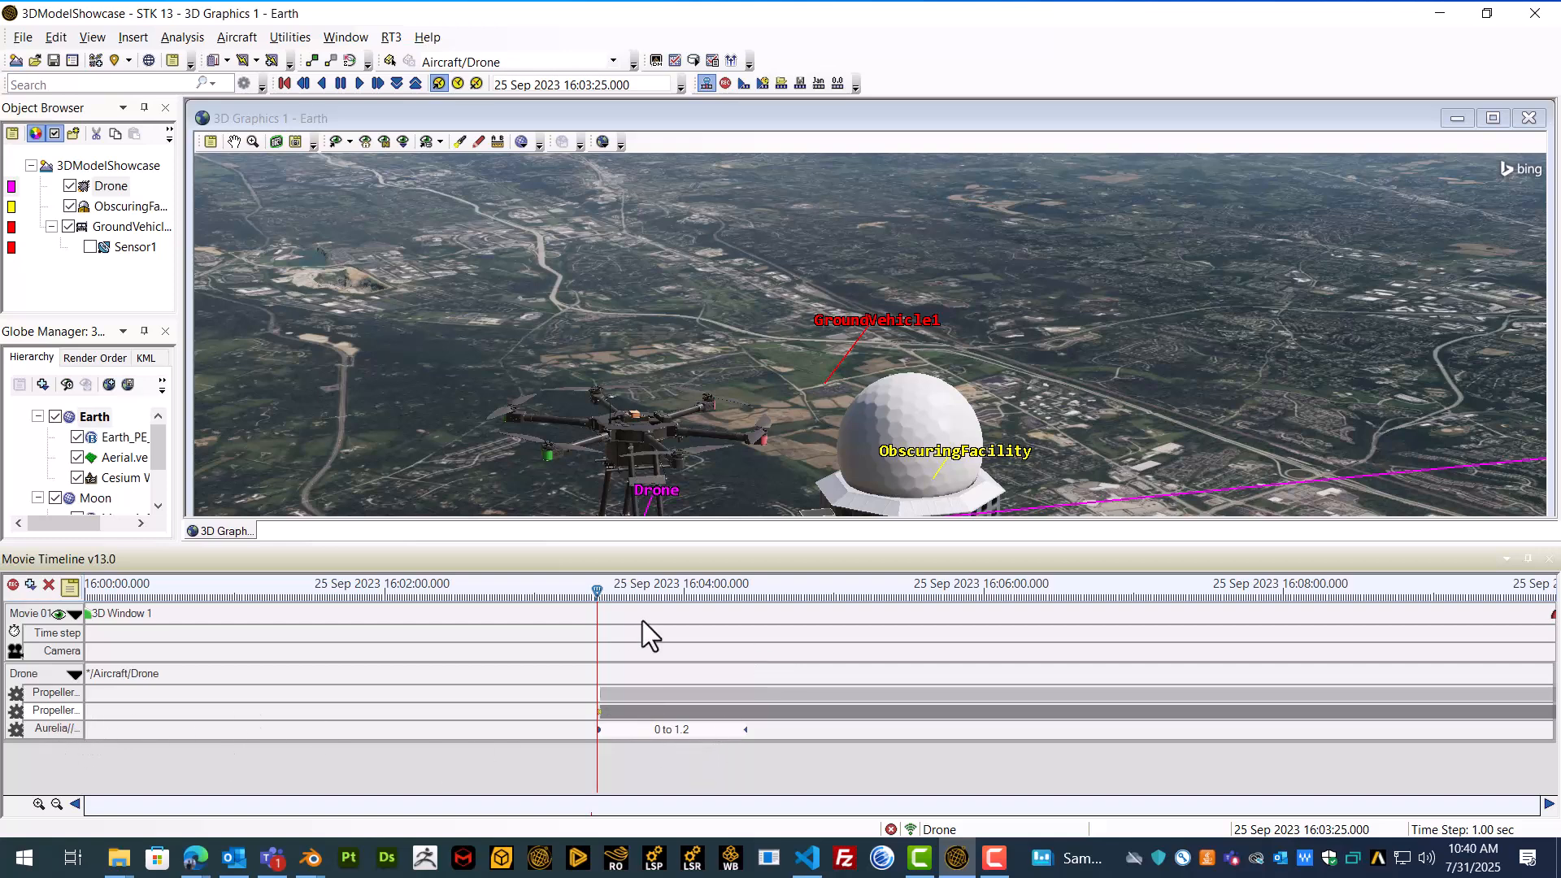
Step: Shrink the Movie Timeline pane to enlarge the 3D Graphics view and play the animation forward to watch the Drone's articulations
{"action": "left_click_drag", "start_coordinate": [737, 545], "coordinate": [729, 772]}
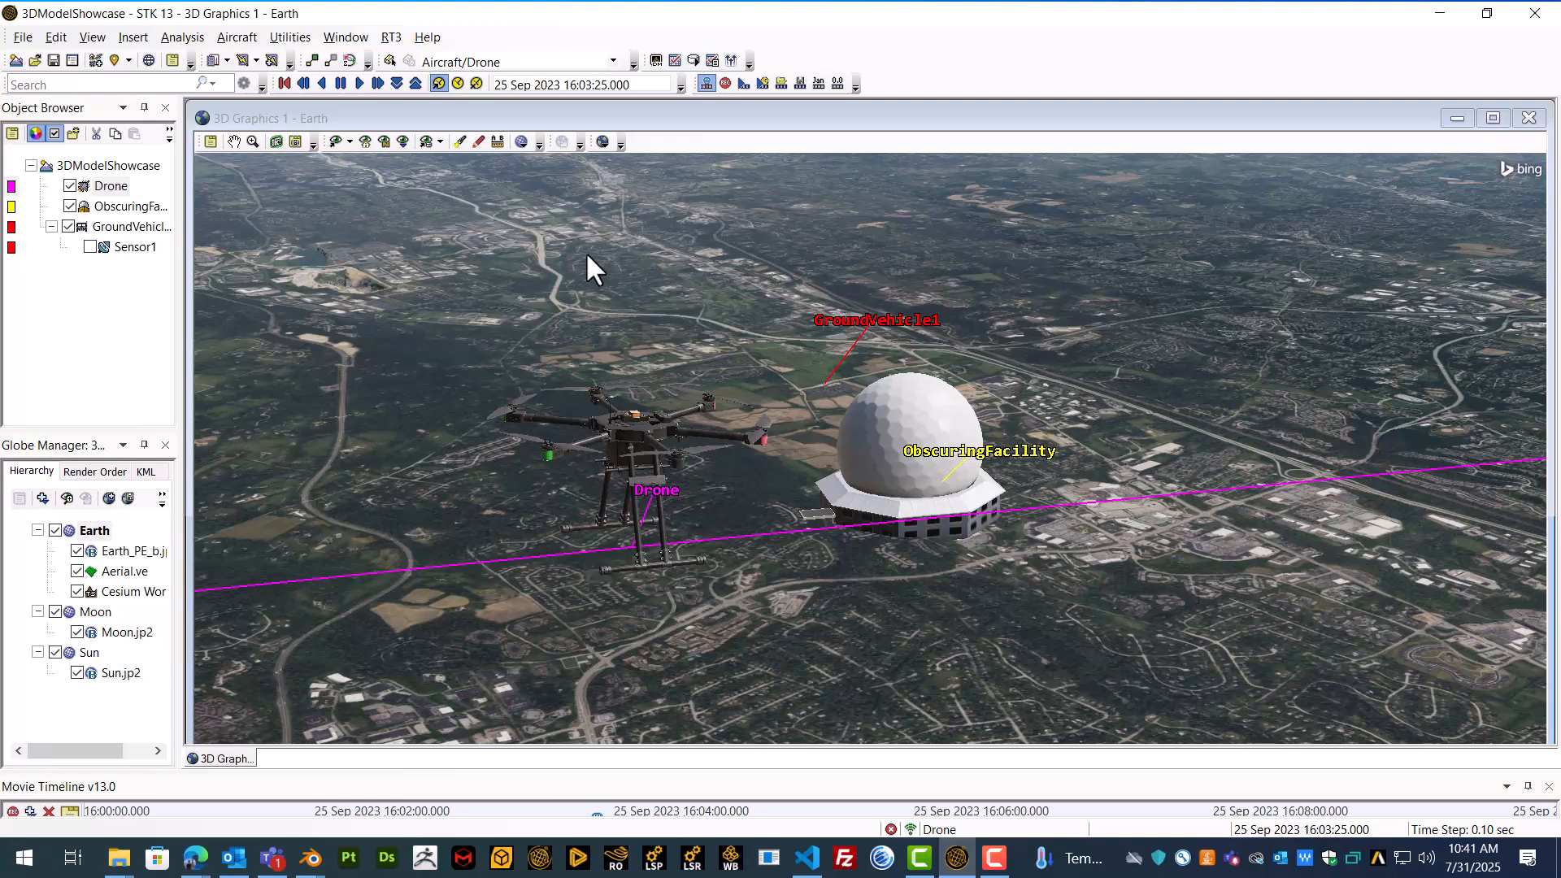
{"action": "left_click", "coordinate": [358, 86]}
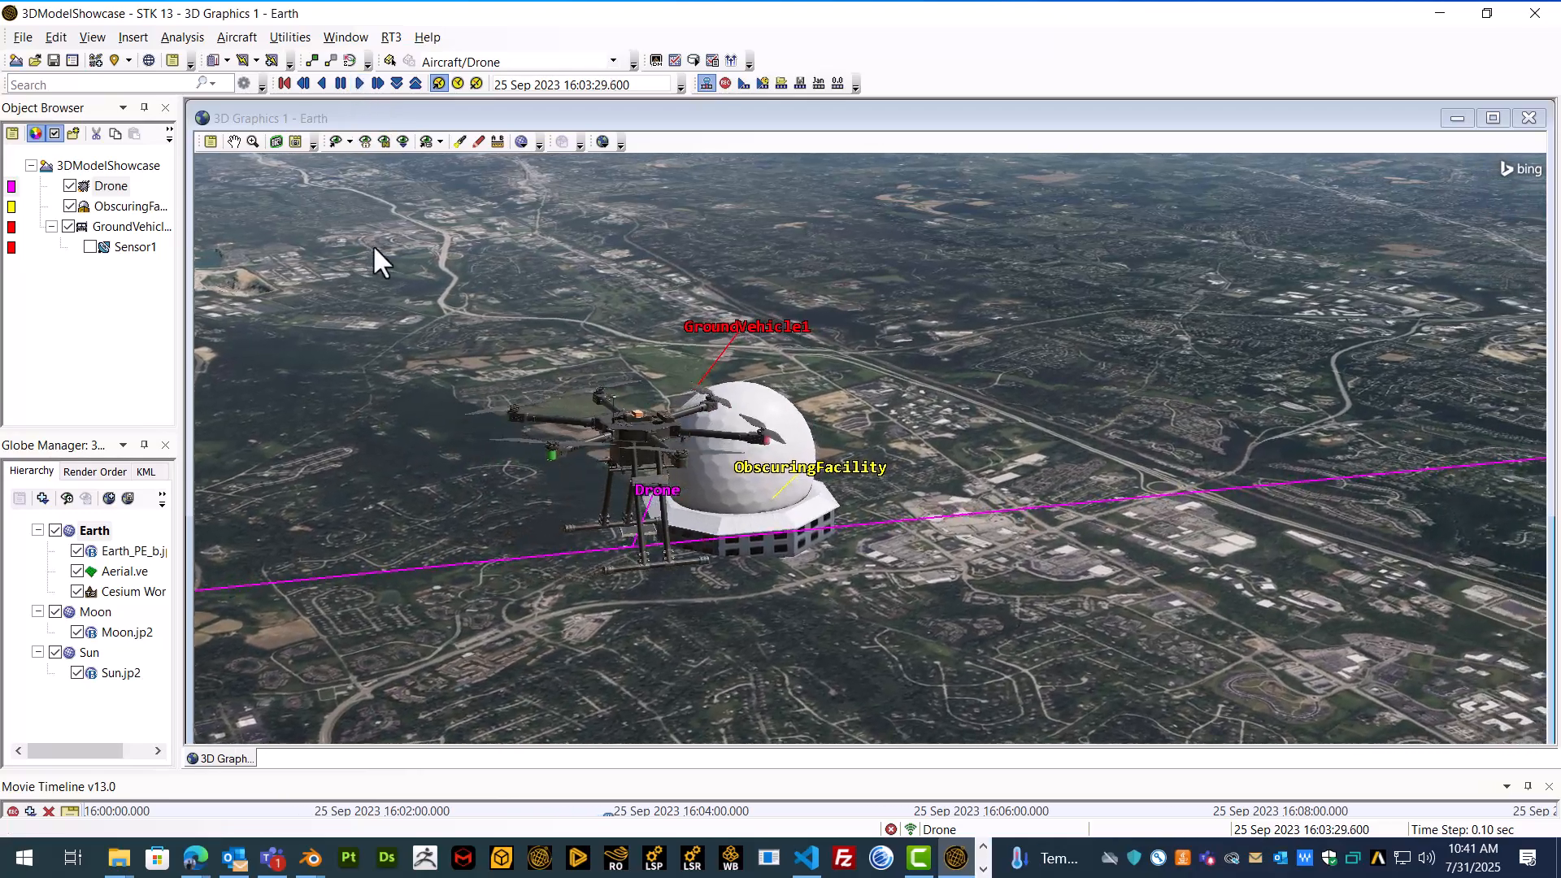